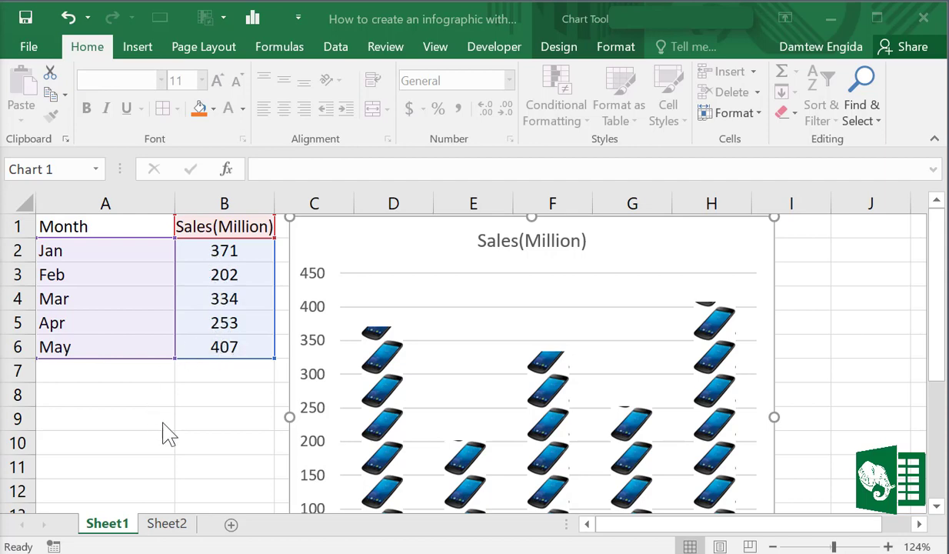
Switch to Sheet2 and enter the header Month in cell A1.
left_click(170, 526)
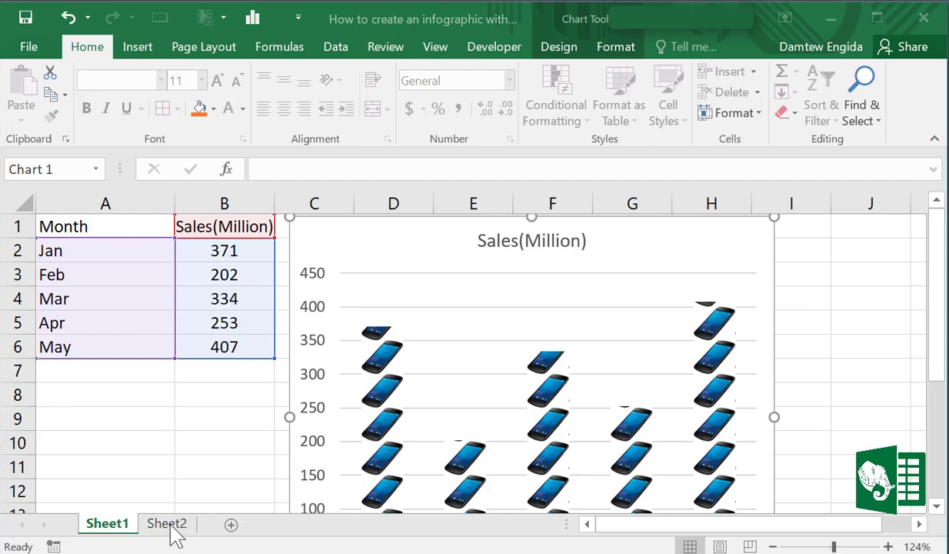
left_click(171, 527)
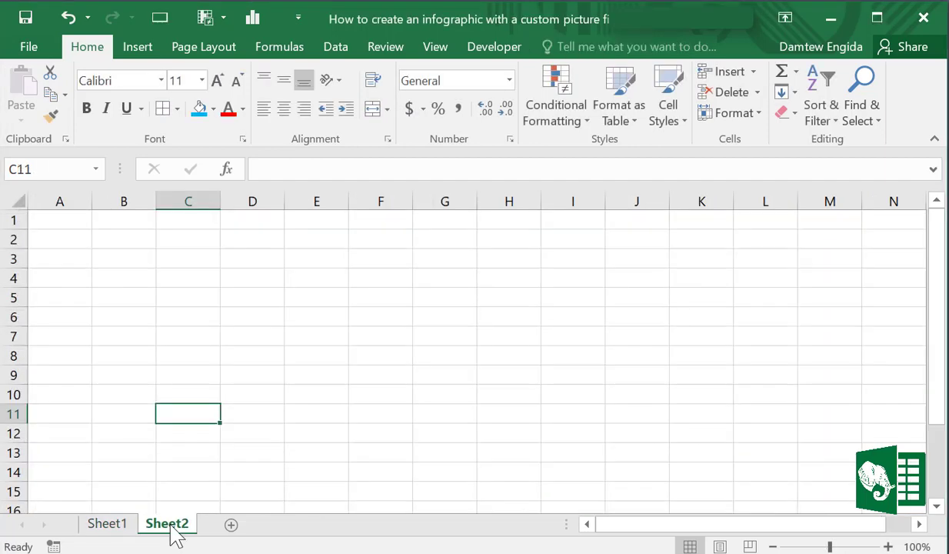
left_click(54, 223)
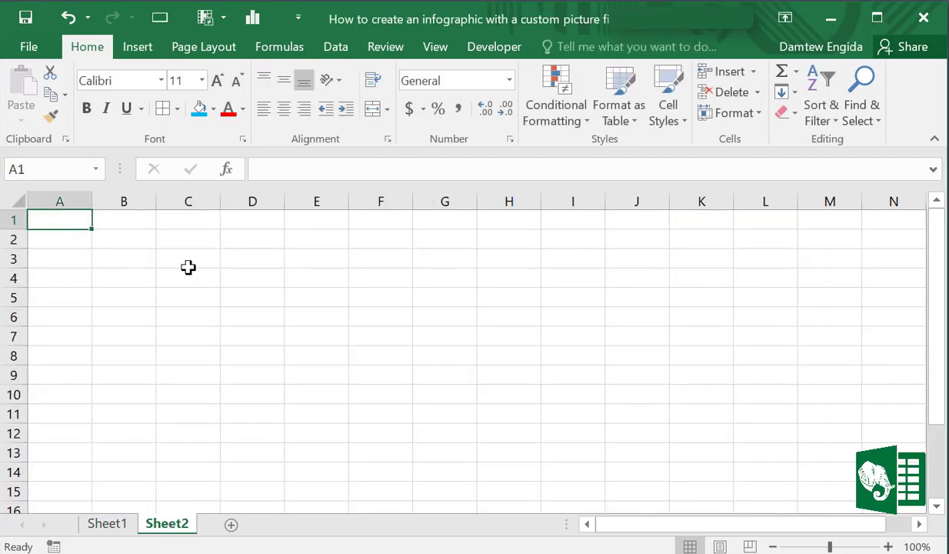
left_click_drag(830, 548, 838, 547)
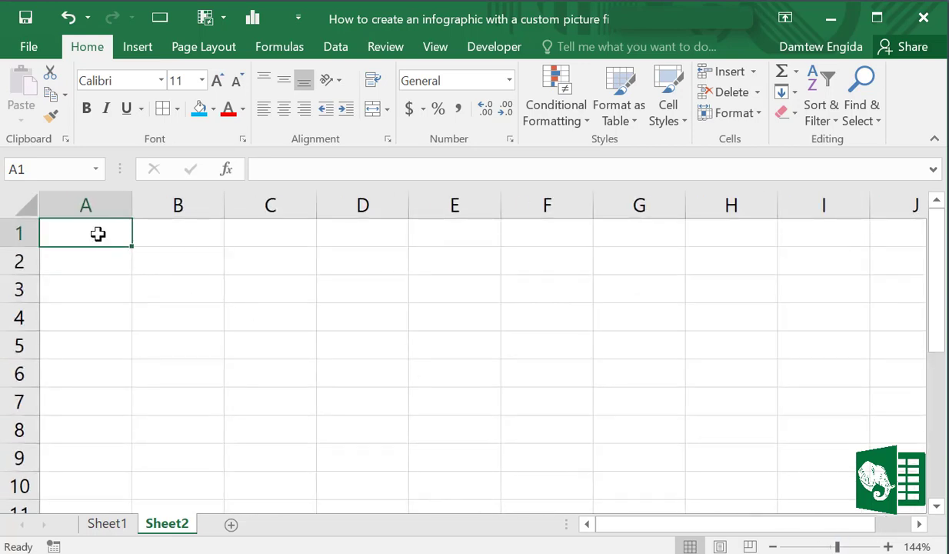
type("M")
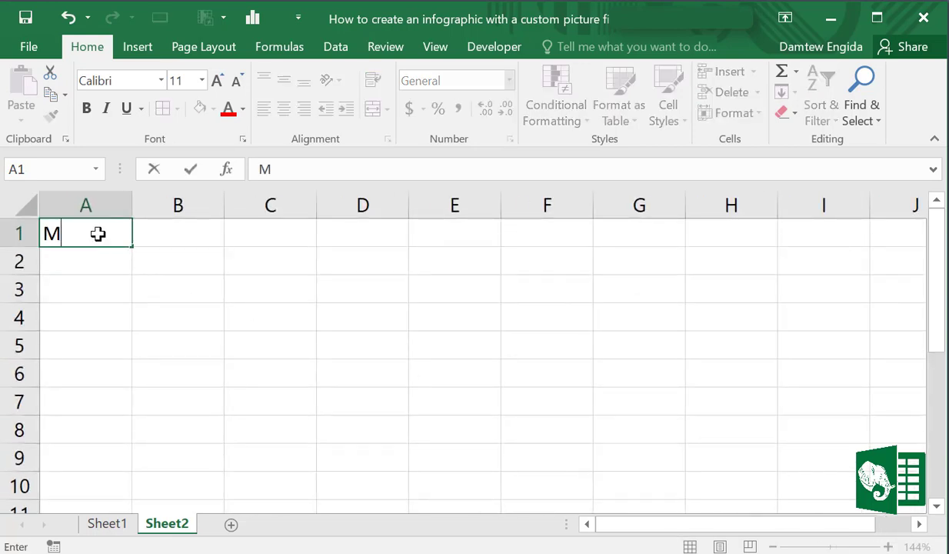
type("onth")
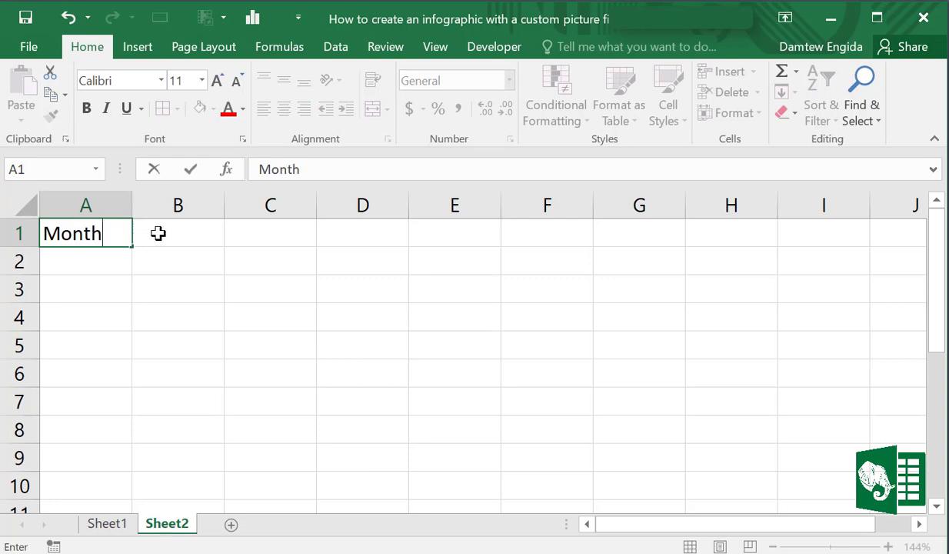
Enter Jan in cell A2 and autofill the month series down through May in cell A6.
left_click(90, 263)
type("J")
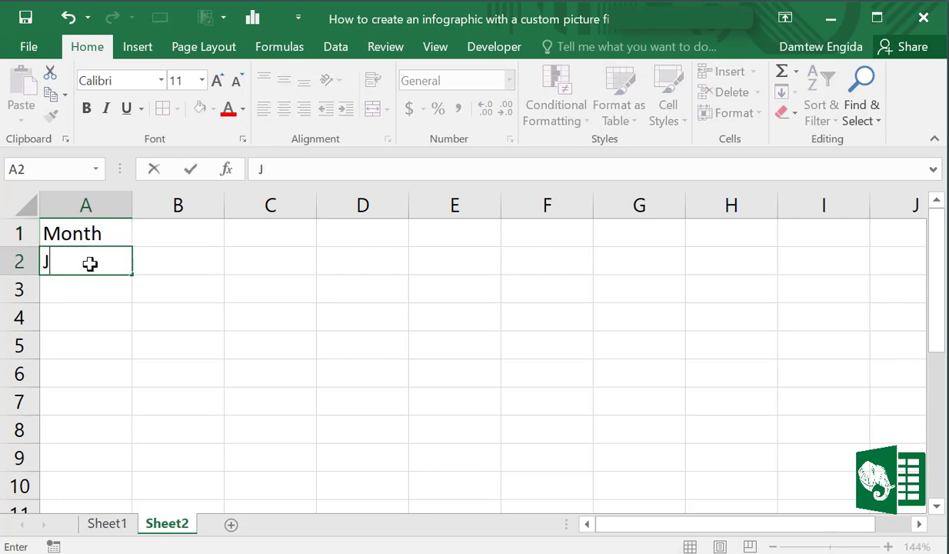
type("an")
left_click(97, 306)
left_click(100, 260)
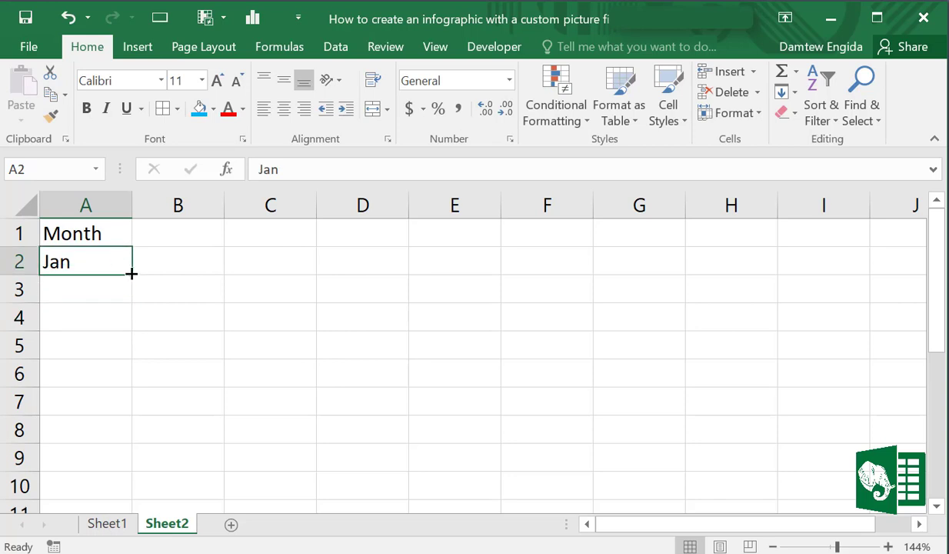
left_click_drag(131, 274, 129, 383)
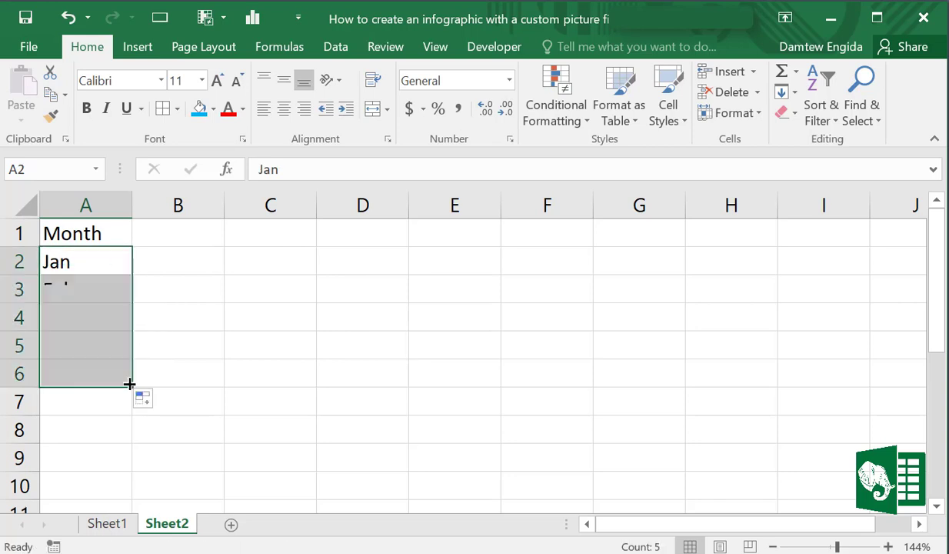
Enter the header Sales(in Million) in cell B1.
left_click(183, 233)
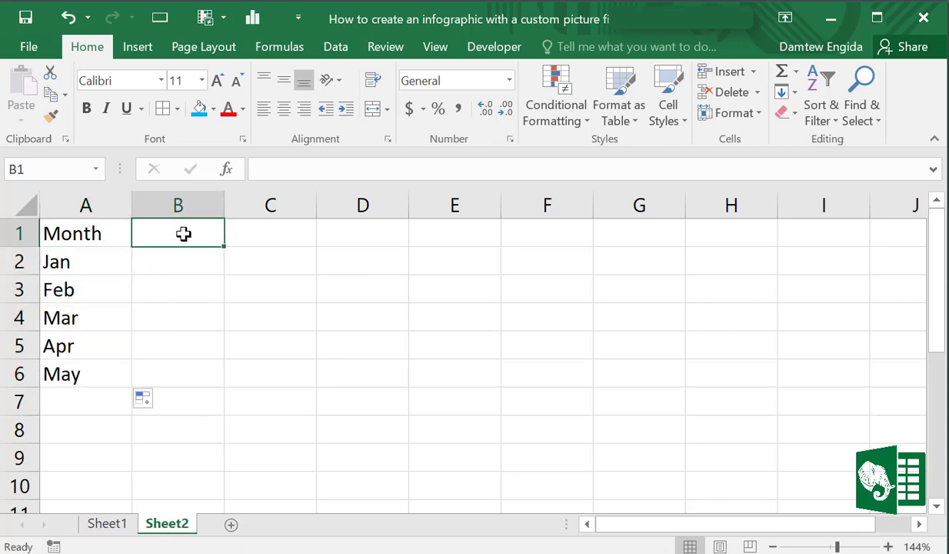
type("Sales(i")
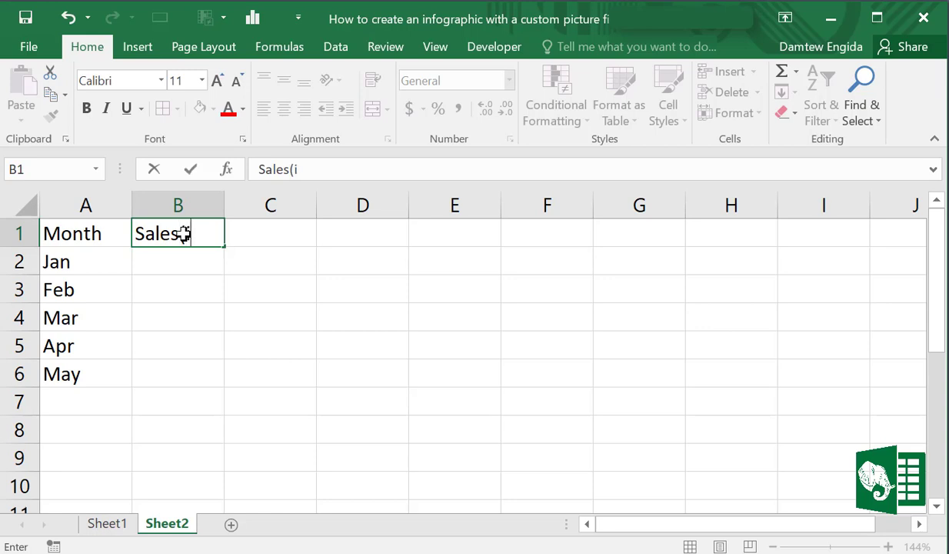
type("n Million")
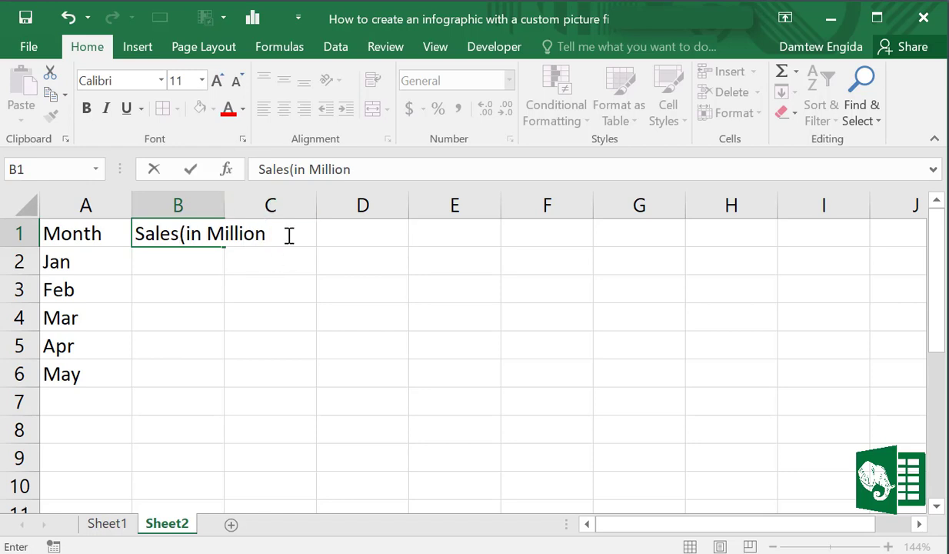
left_click(283, 278)
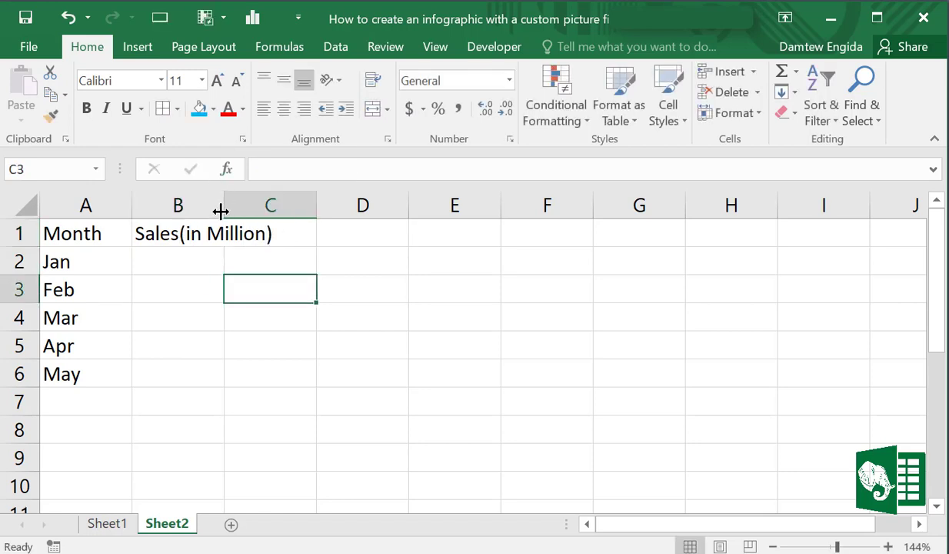
Fill cells B2:B6 at once with the random sales formula =RANDBETWEEN(200,400).
left_click(172, 262)
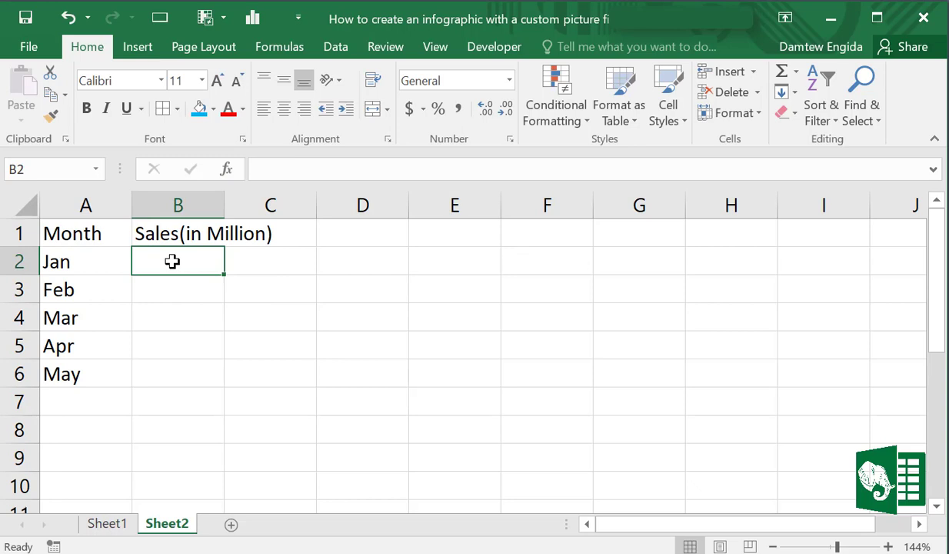
left_click_drag(172, 261, 170, 369)
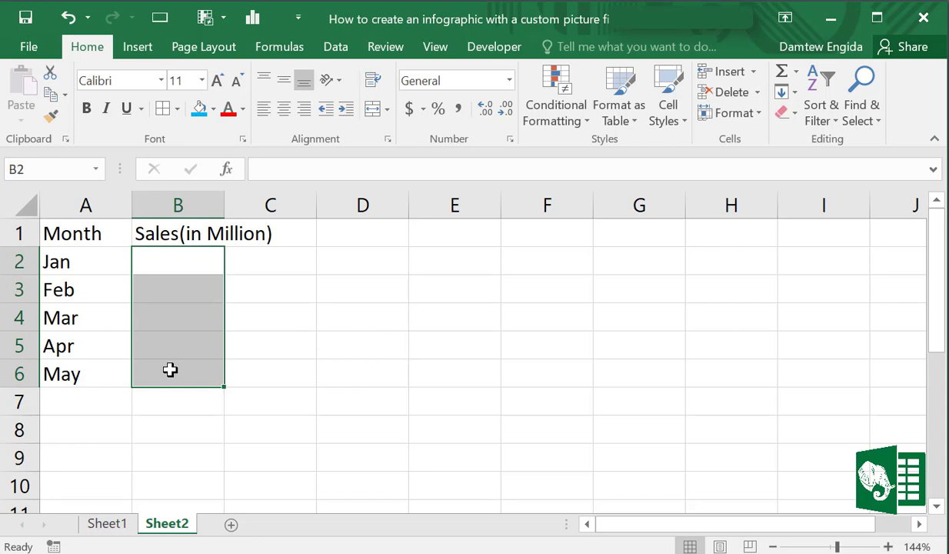
type("=")
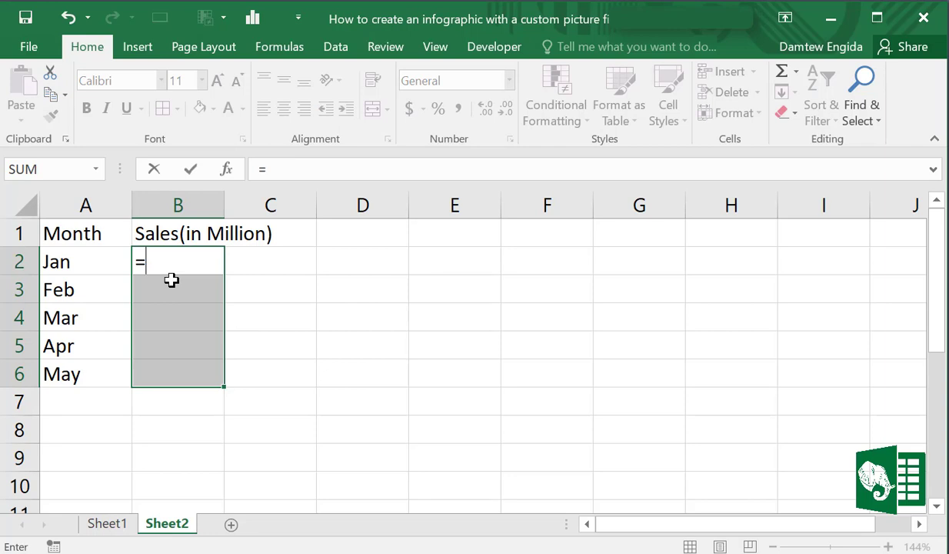
type("ra")
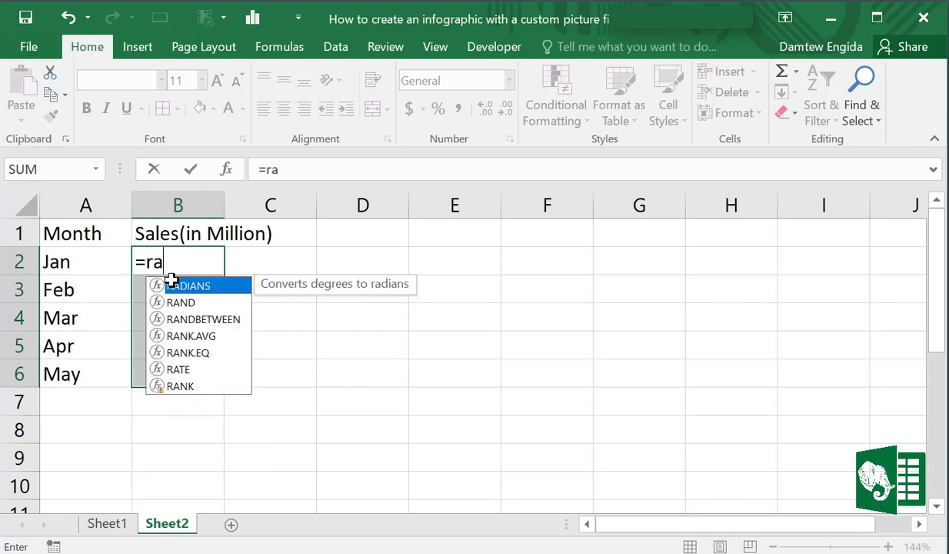
double_click(181, 320)
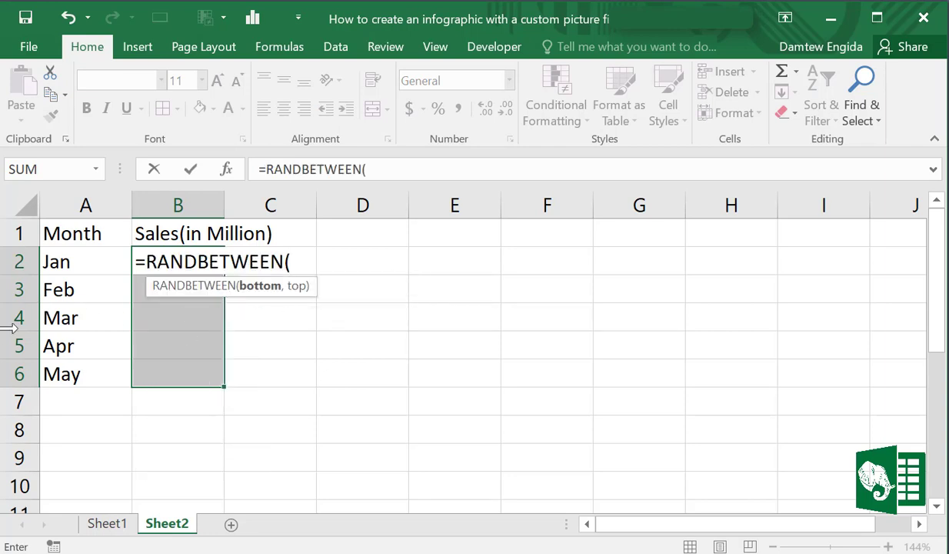
left_click(0, 235)
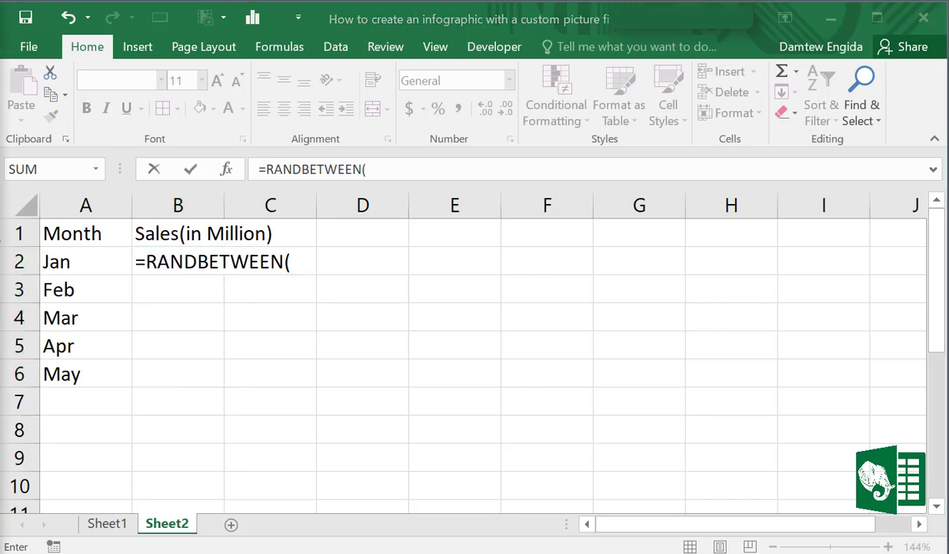
left_click(300, 263)
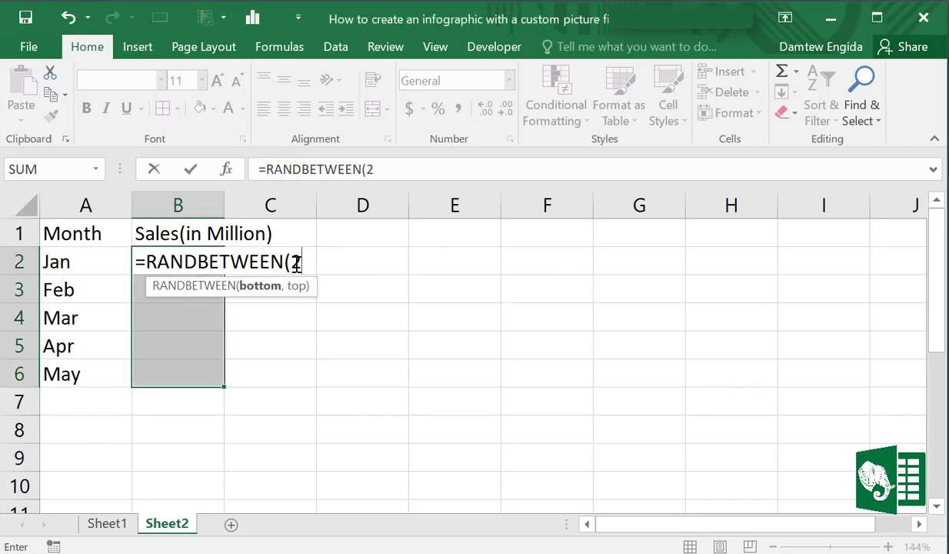
type("00,")
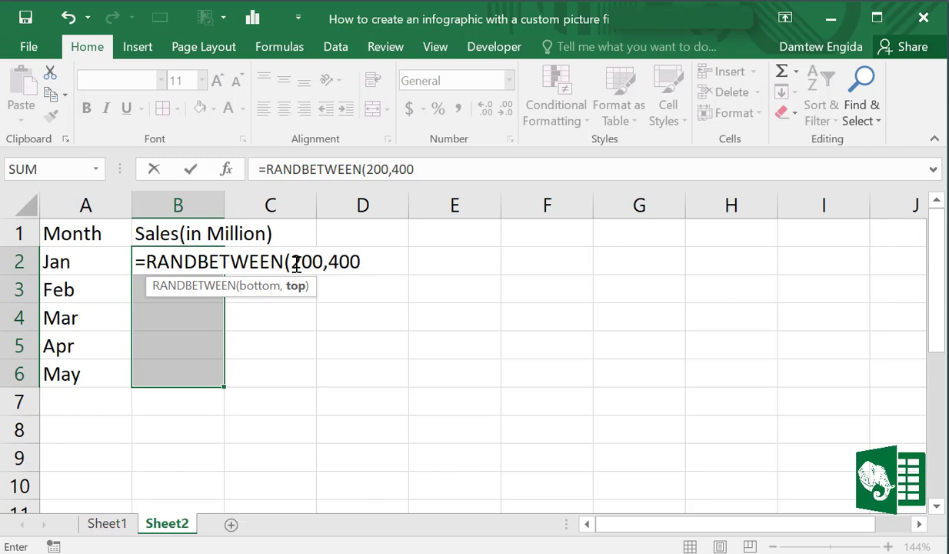
type("400")
key("ctrl+Return")
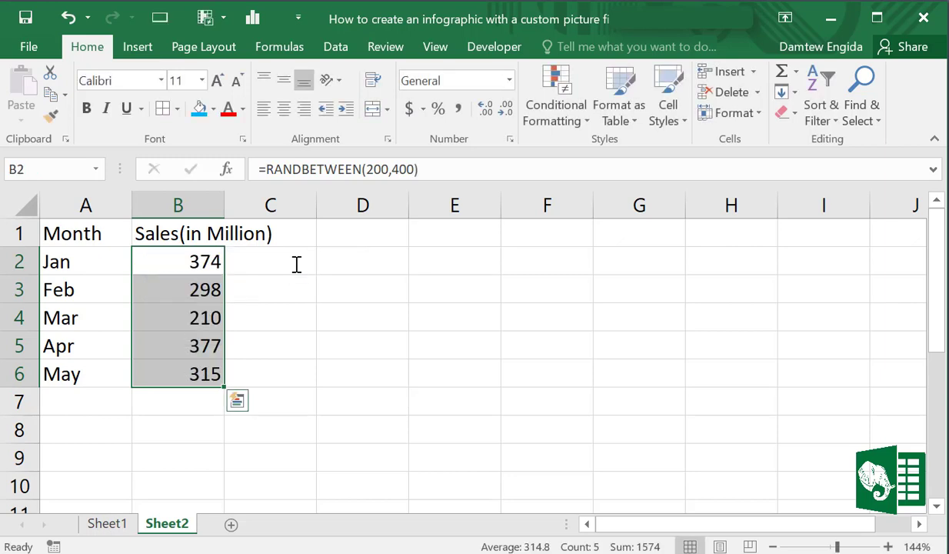
left_click(328, 374)
Apply all borders to the table A1:B6 and fill the header cells A1:B1 with light blue.
left_click_drag(93, 235, 211, 373)
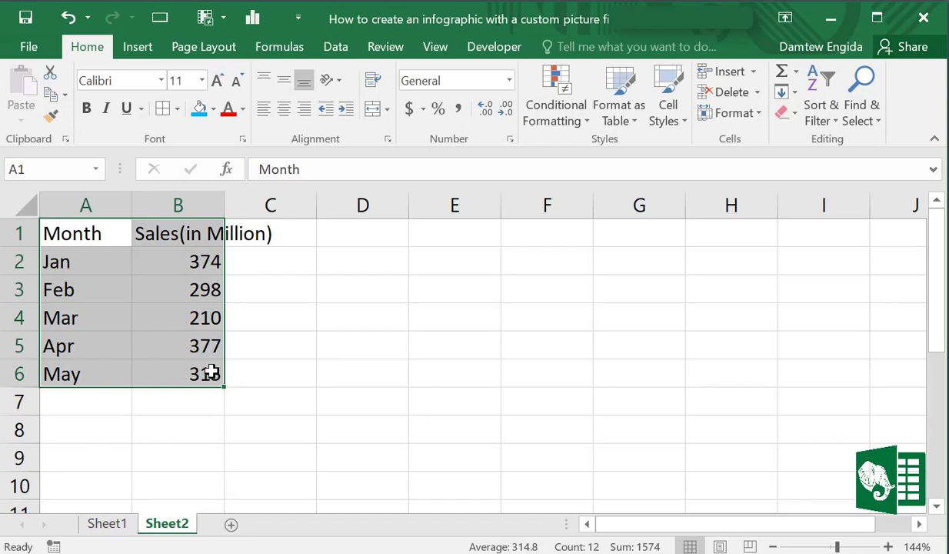
left_click(162, 108)
left_click_drag(89, 231, 222, 233)
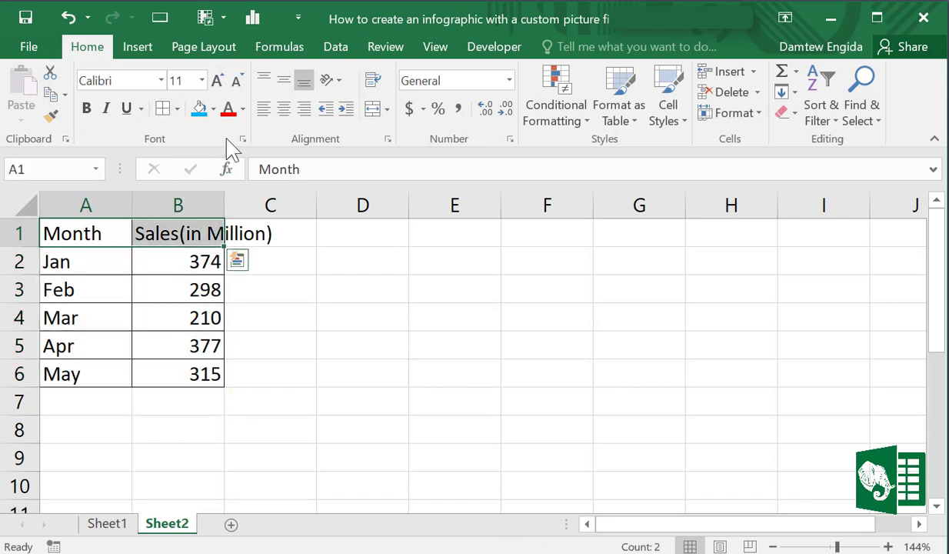
left_click(199, 108)
left_click(304, 308)
Wrap the text of the Sales(in Million) header in cell B1.
left_click(180, 232)
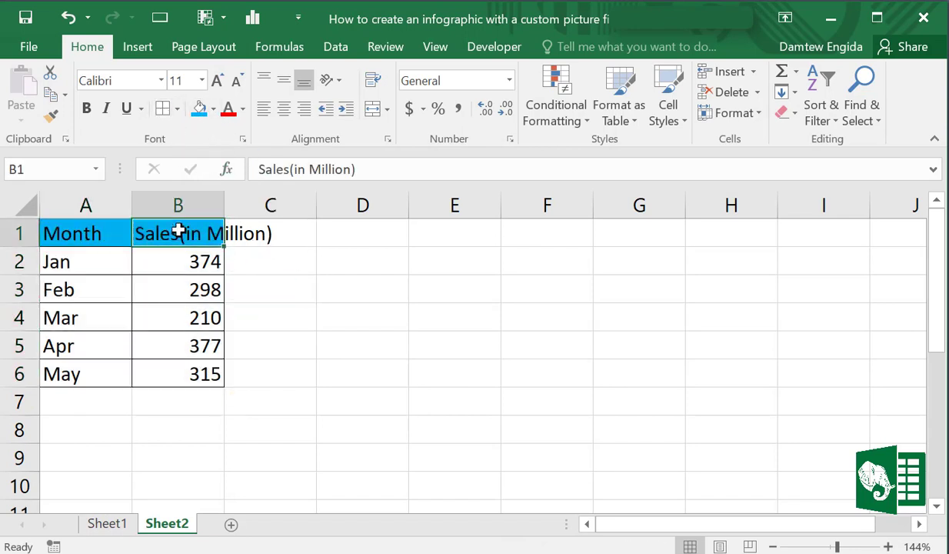
left_click(373, 83)
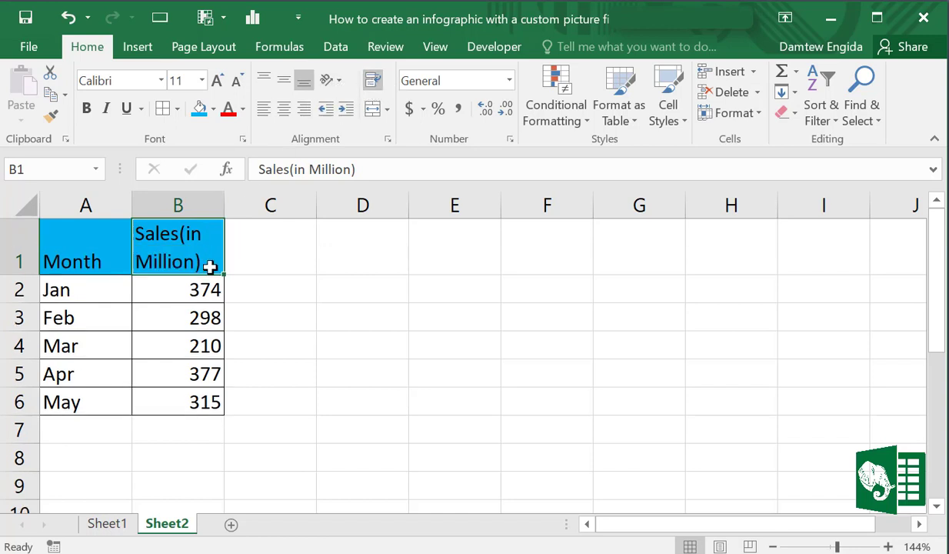
left_click(277, 295)
Insert a 2-D clustered column chart from the table data in A1:B6.
left_click_drag(78, 237, 184, 398)
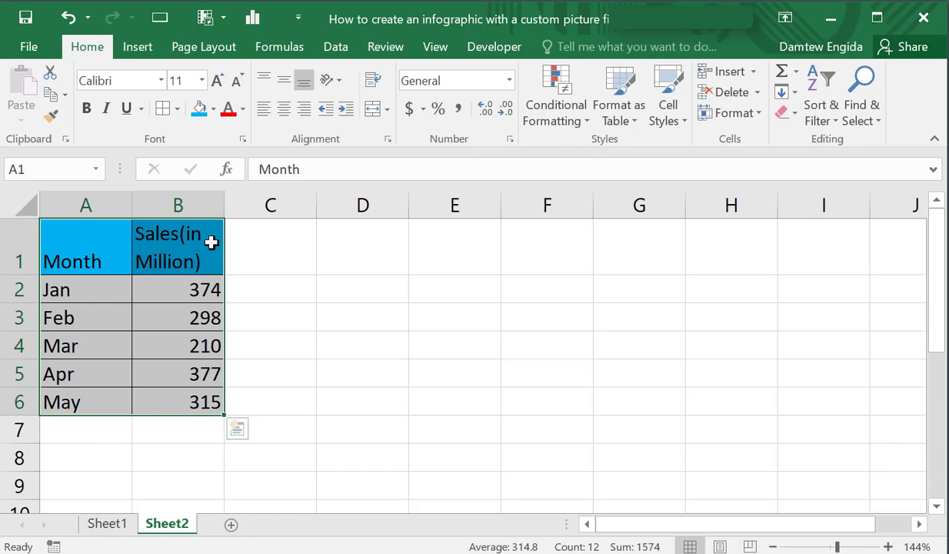
left_click(139, 48)
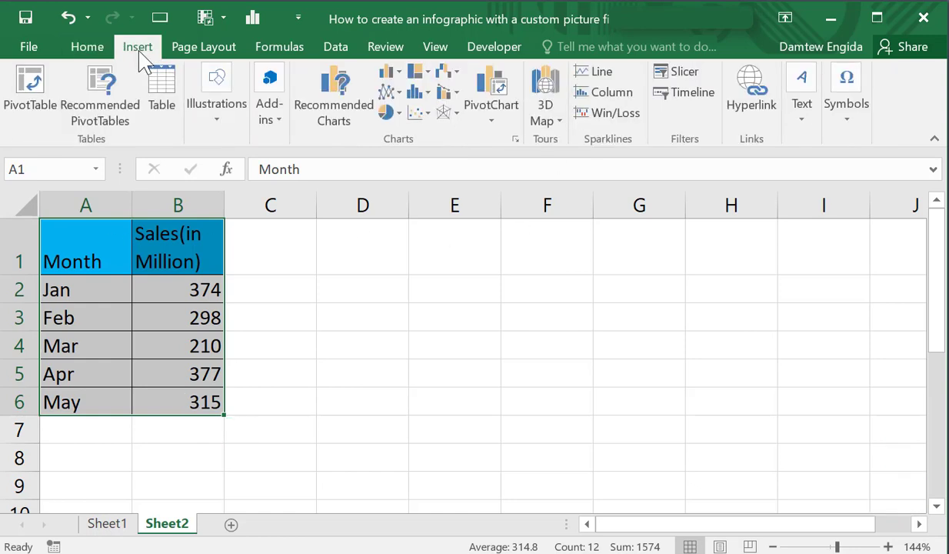
left_click(399, 78)
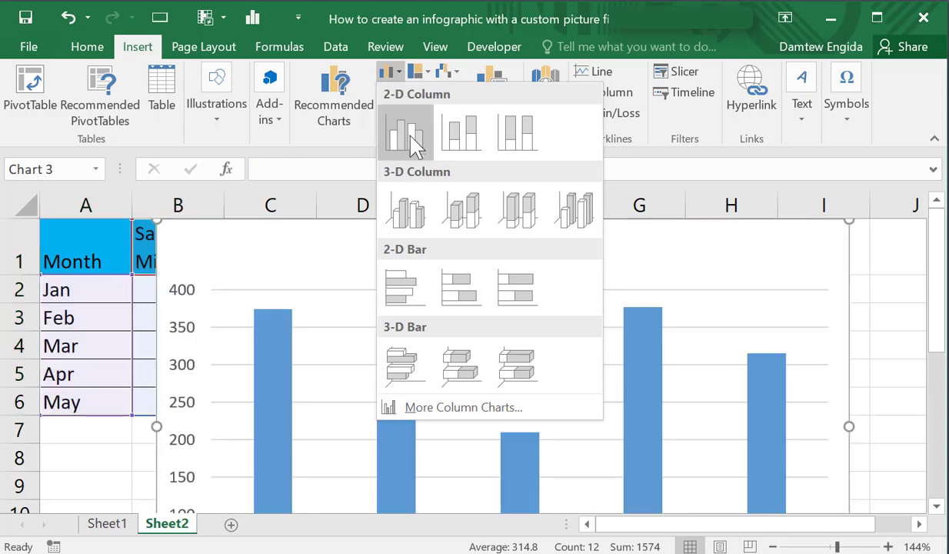
left_click(408, 137)
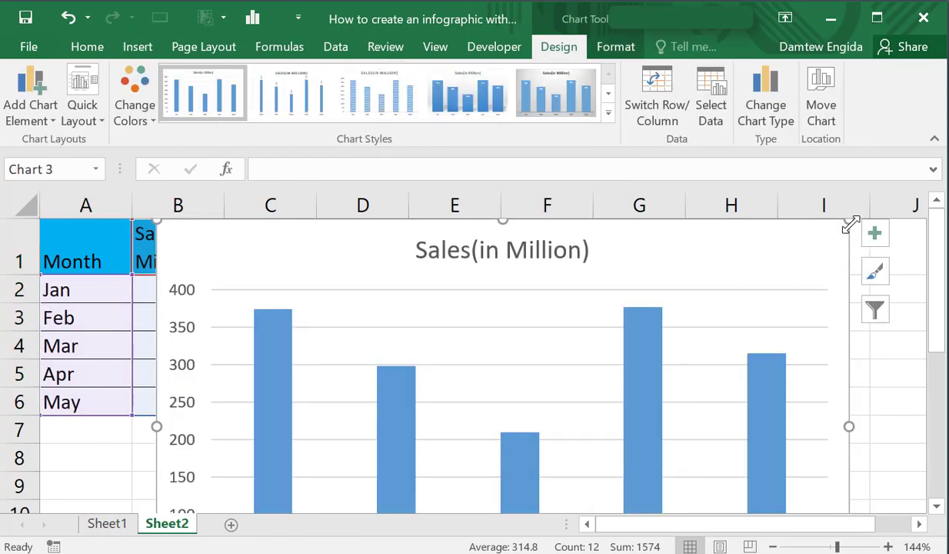
Shrink the chart and move it beside the table, over columns C to H, so it no longer covers the data.
left_click_drag(850, 223, 661, 338)
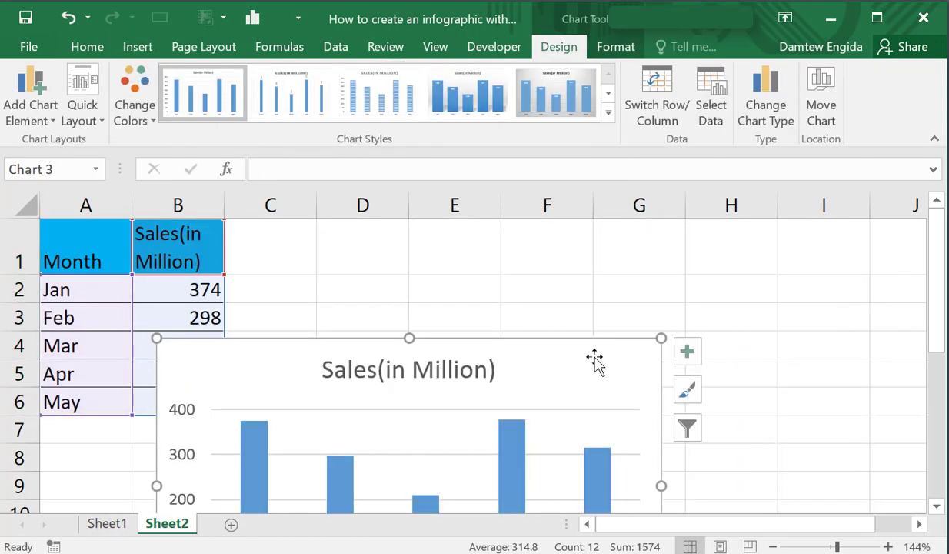
left_click_drag(594, 360, 697, 234)
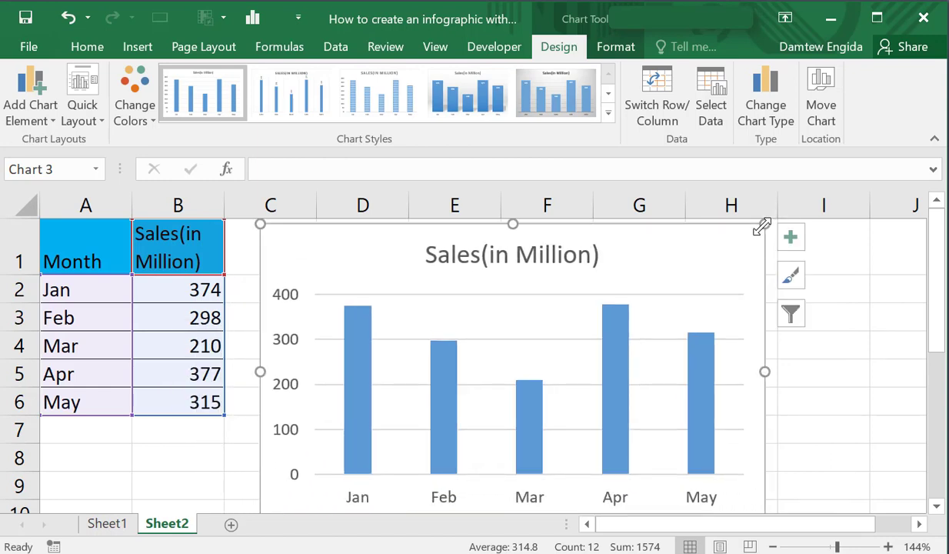
left_click_drag(762, 227, 737, 242)
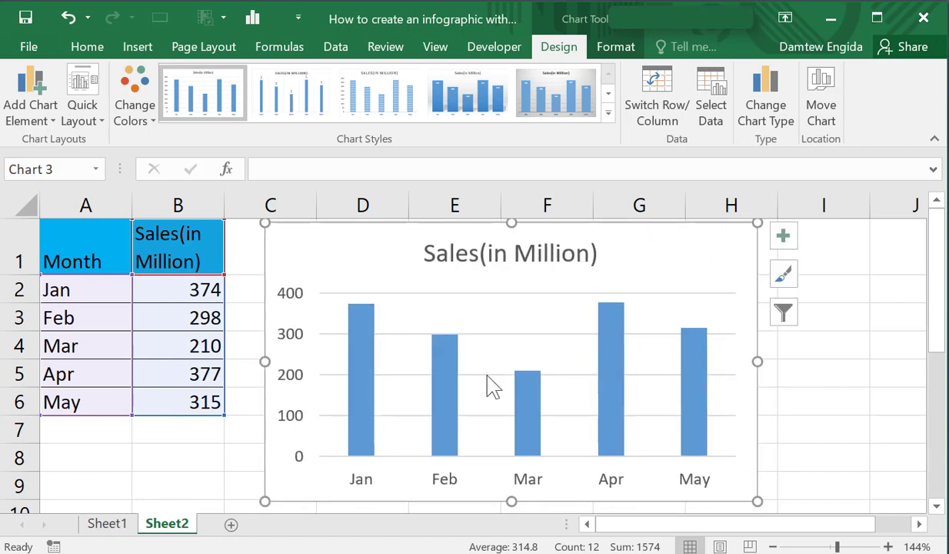
Open the formatting options for the chart's sales columns and set their fill to Picture or texture fill.
left_click(443, 387)
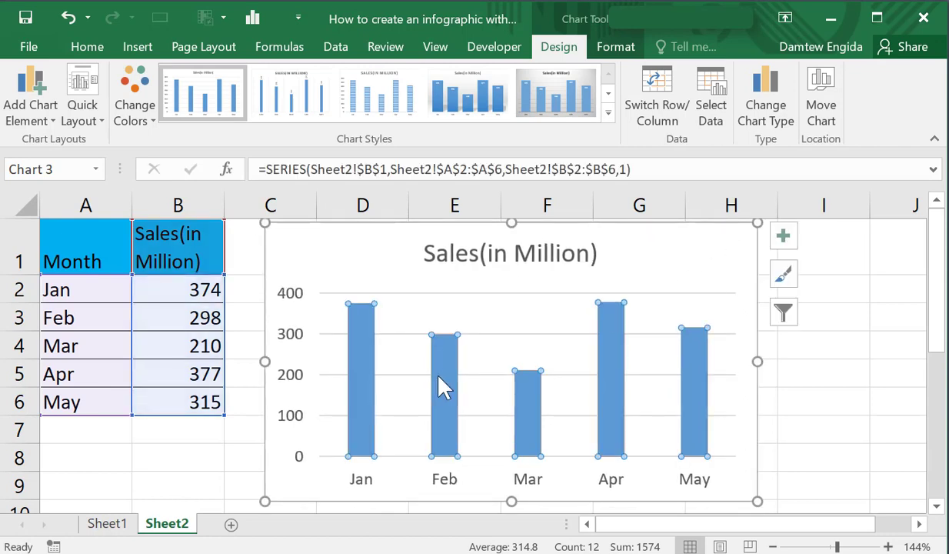
right_click(438, 376)
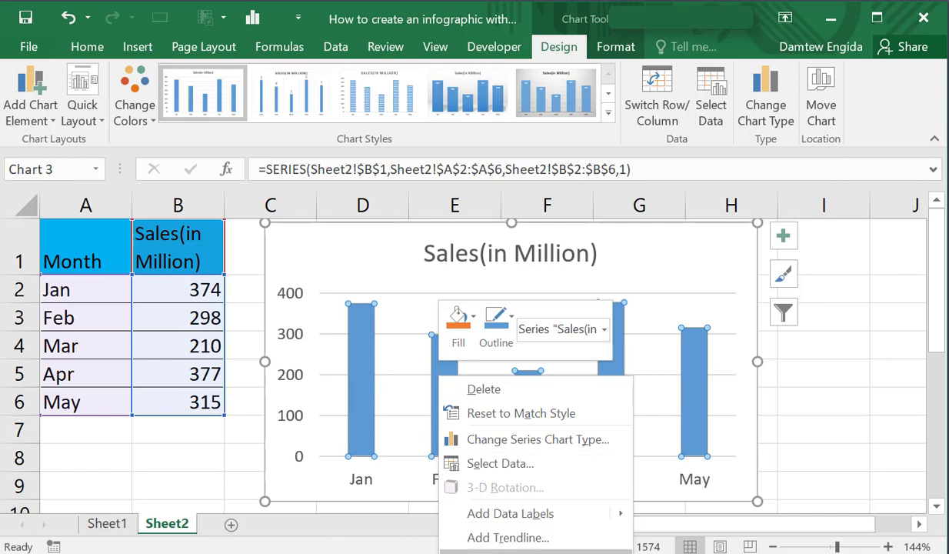
left_click(529, 552)
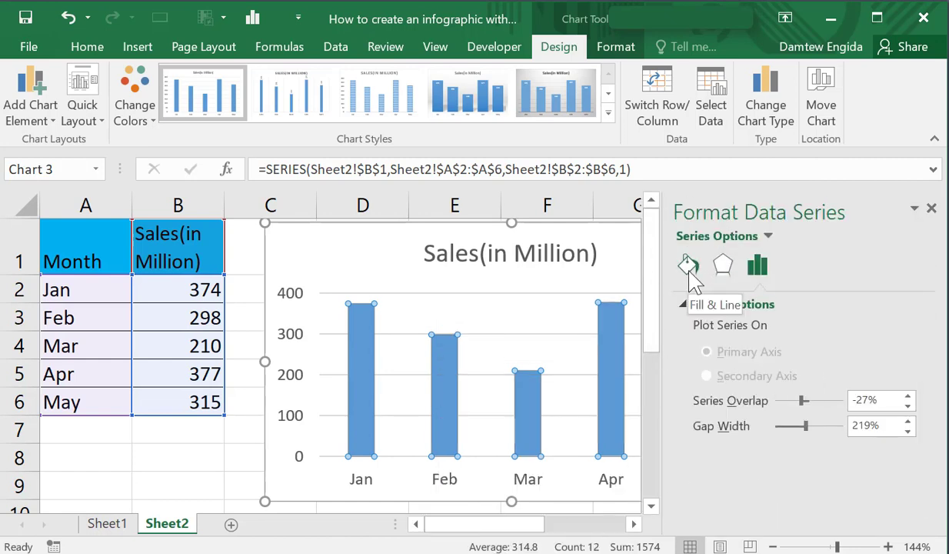
left_click(689, 267)
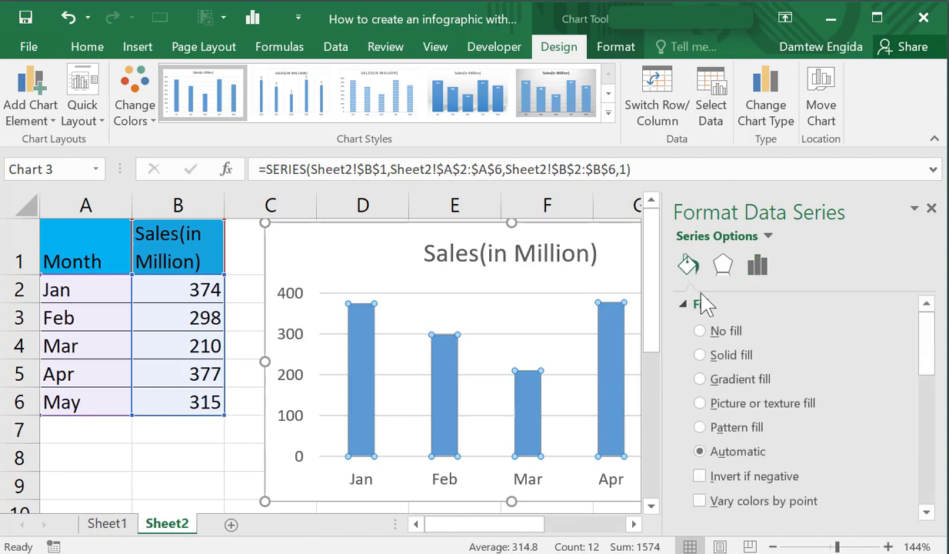
left_click(722, 267)
left_click(757, 266)
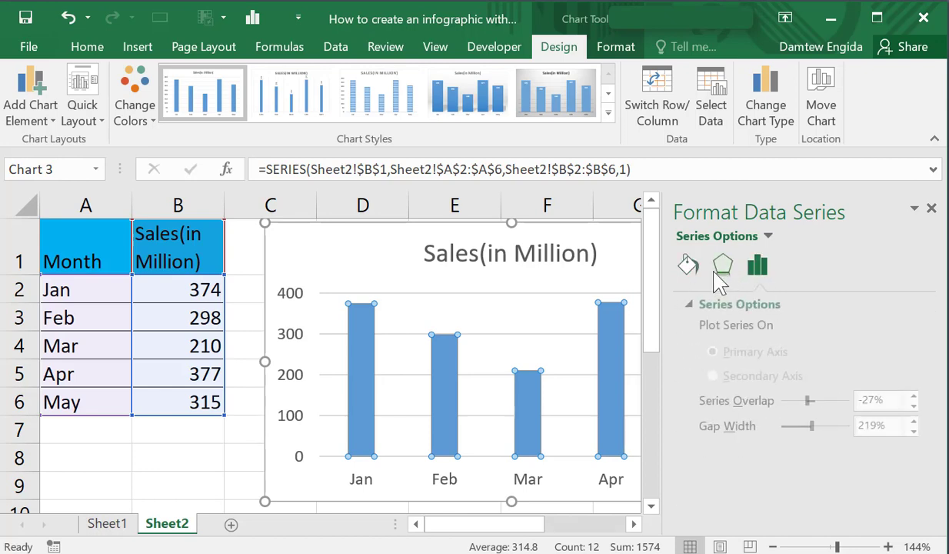
left_click(689, 268)
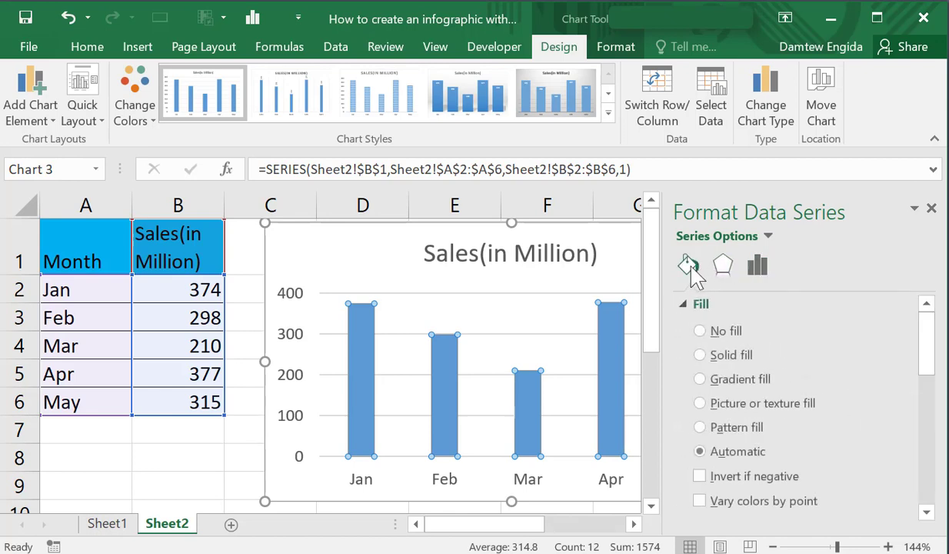
left_click(699, 403)
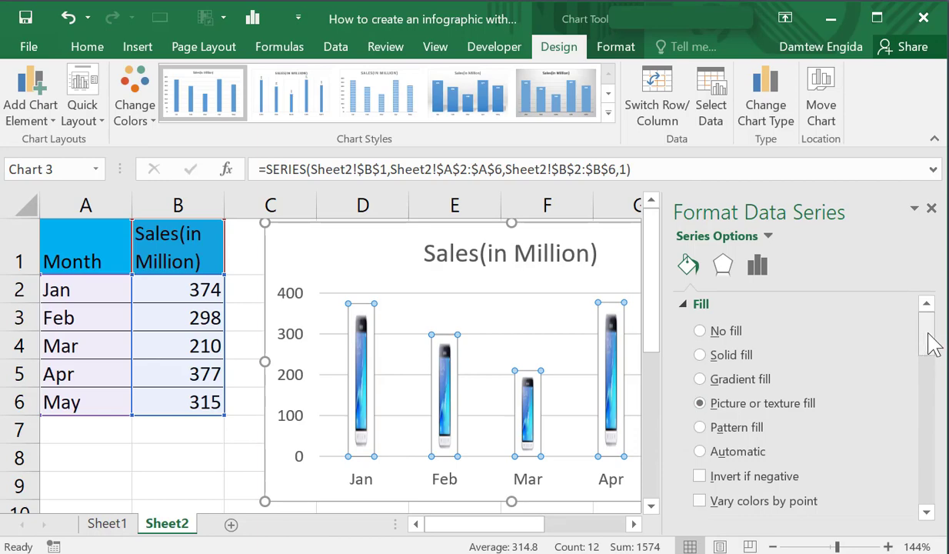
Search Bing for online "samsung mobile" pictures to use as the column fill.
left_click_drag(932, 343, 932, 383)
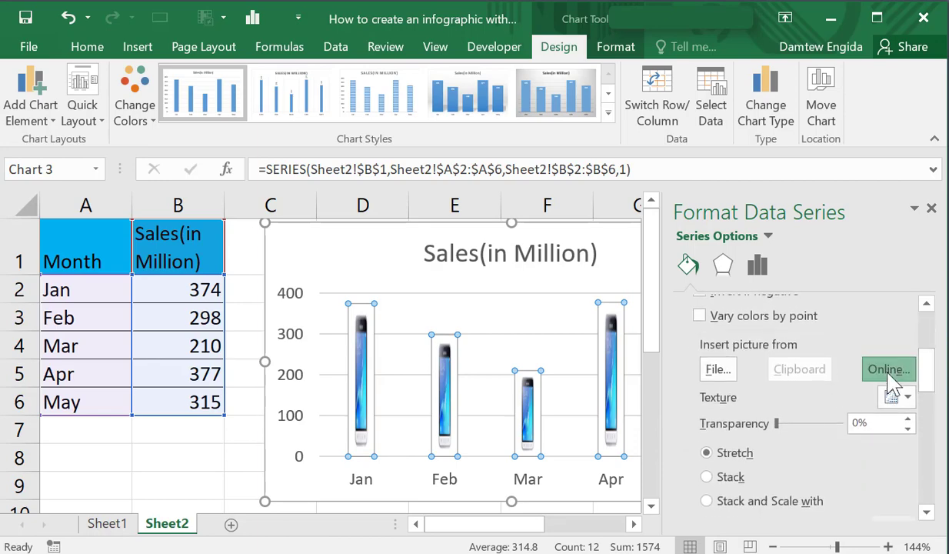
left_click(889, 369)
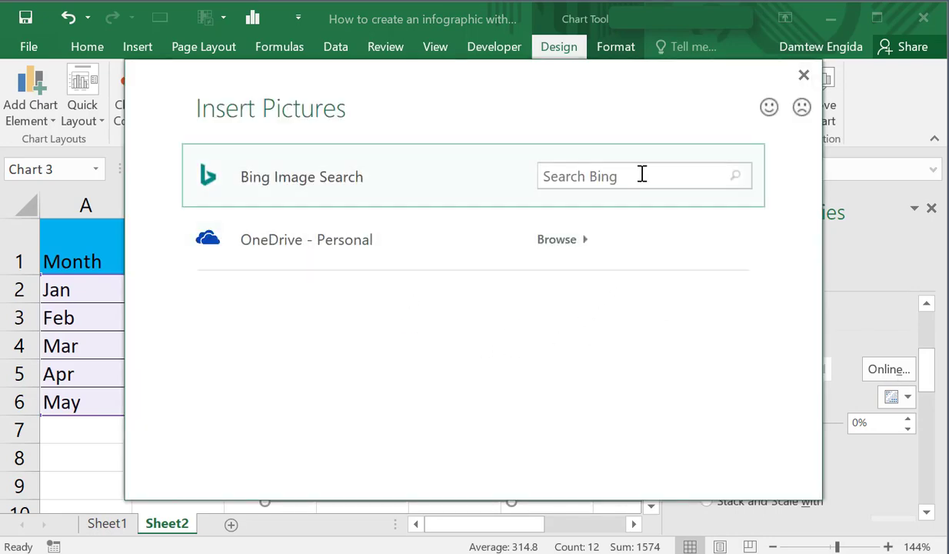
left_click(635, 177)
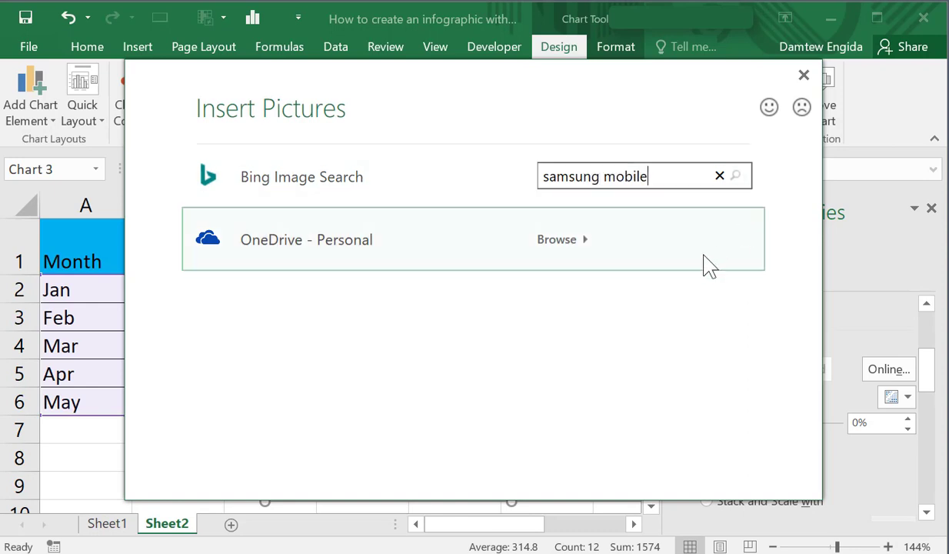
key("Return")
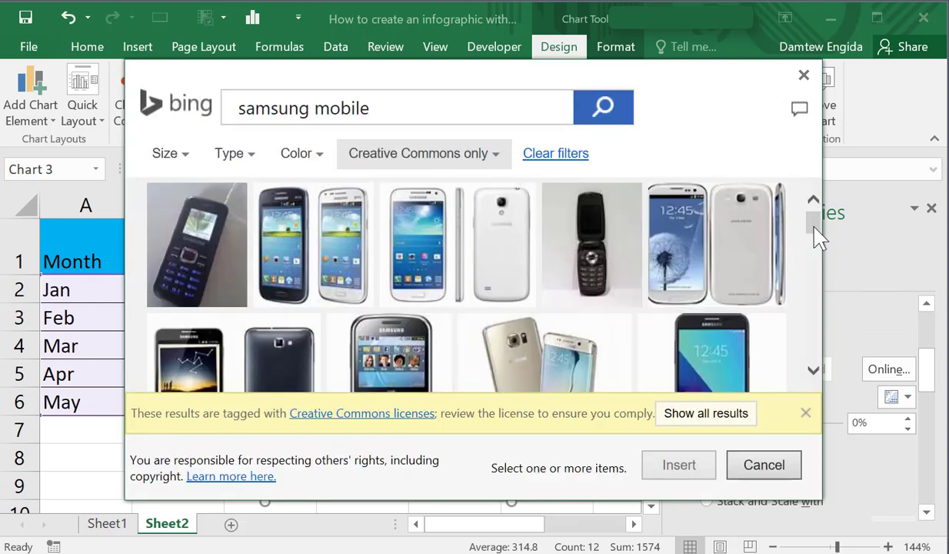
Insert the picture of the tilted white phone with the green and purple screen from the search results as the column fill.
left_click_drag(814, 235, 815, 265)
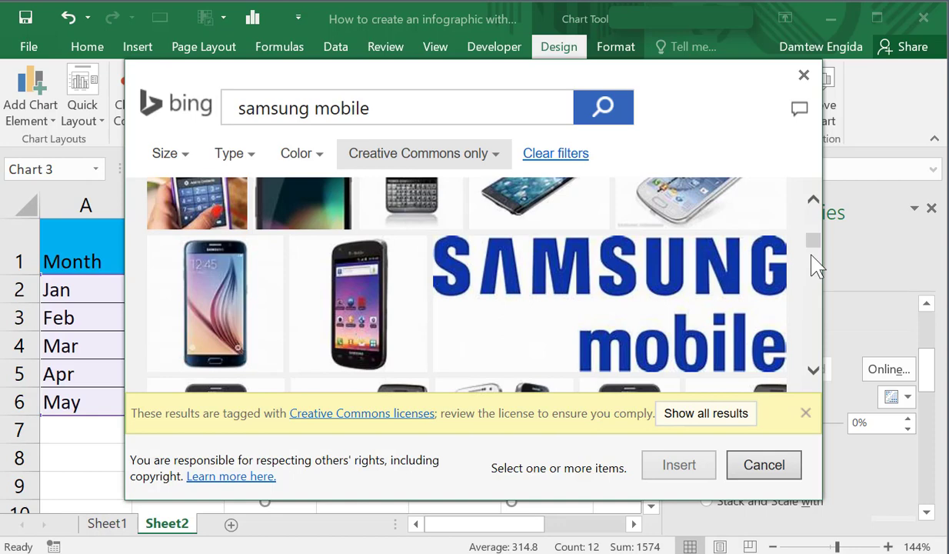
left_click(812, 369)
left_click_drag(812, 370, 813, 371)
left_click_drag(812, 197, 814, 203)
left_click_drag(815, 370, 815, 373)
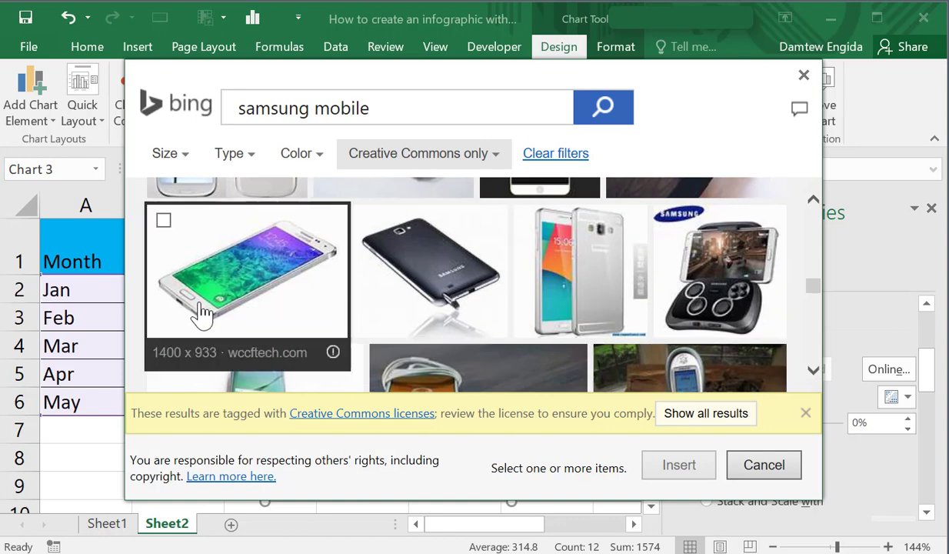
left_click(234, 269)
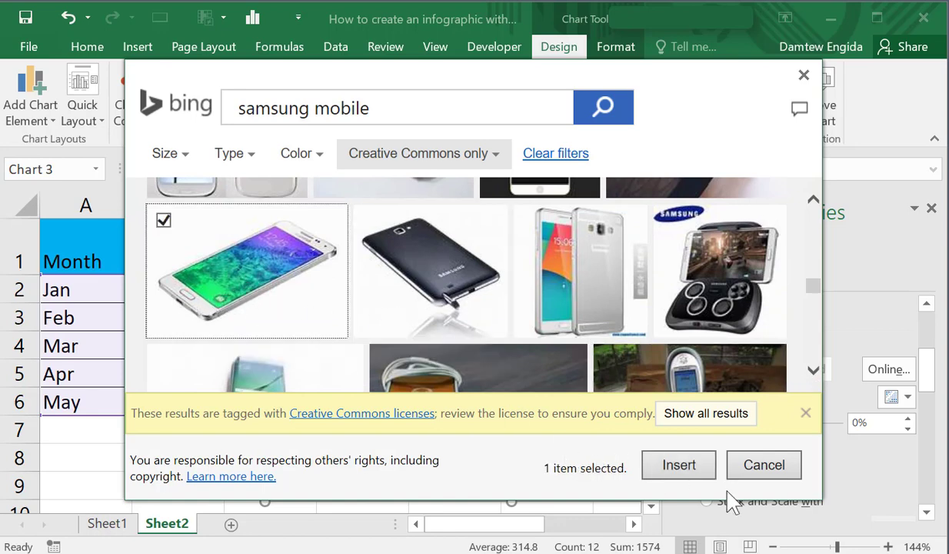
left_click(687, 465)
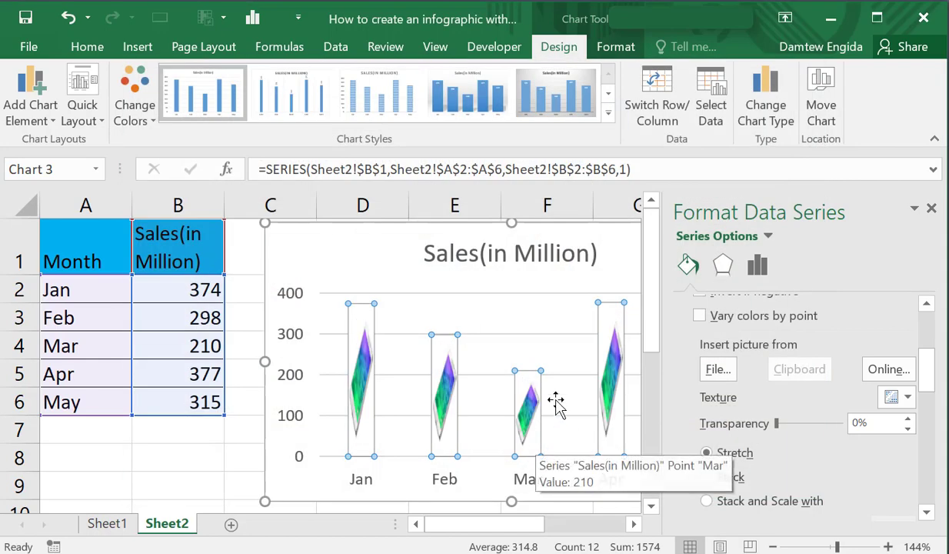
Set the picture fill to Stack and Scale with, trying 20 units per picture before settling on 60.
left_click(713, 500)
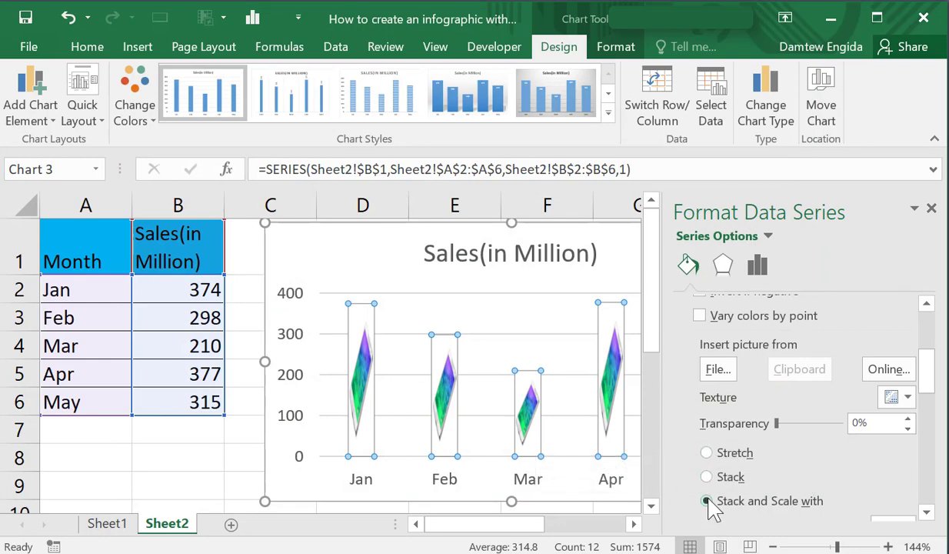
left_click_drag(928, 384, 928, 423)
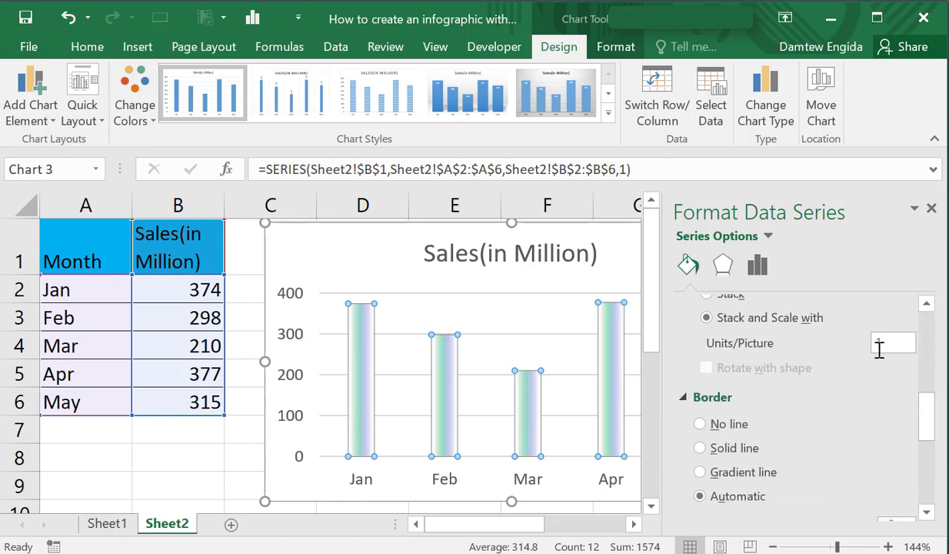
left_click_drag(887, 346, 876, 355)
type("20")
key("Tab")
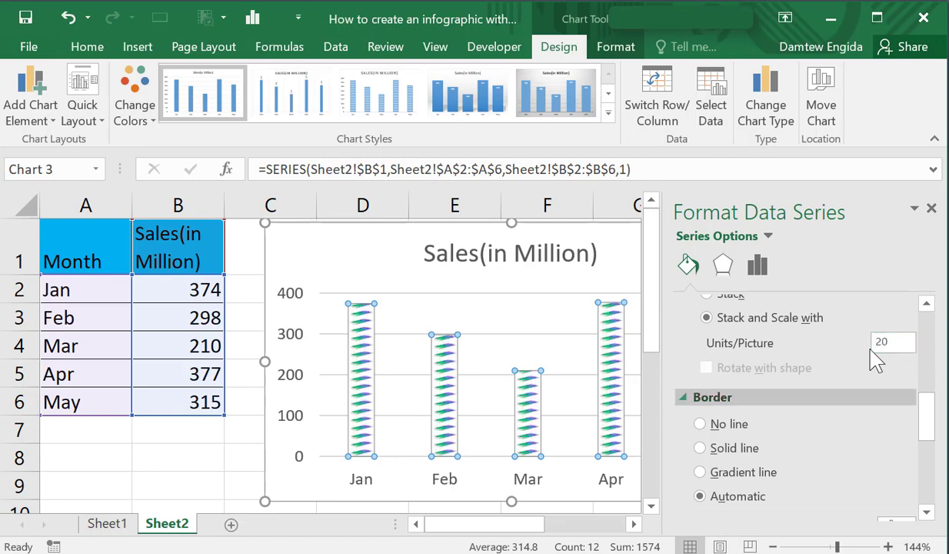
double_click(884, 341)
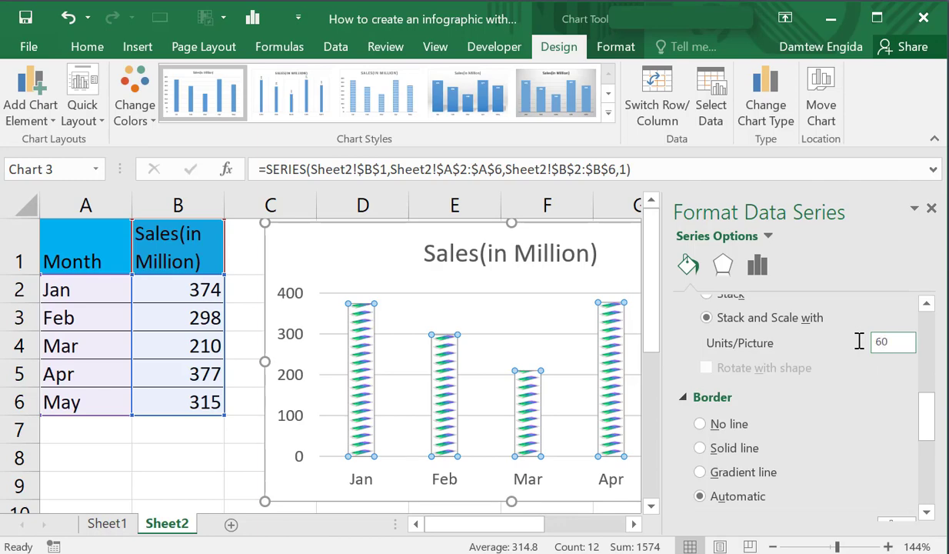
key("Tab")
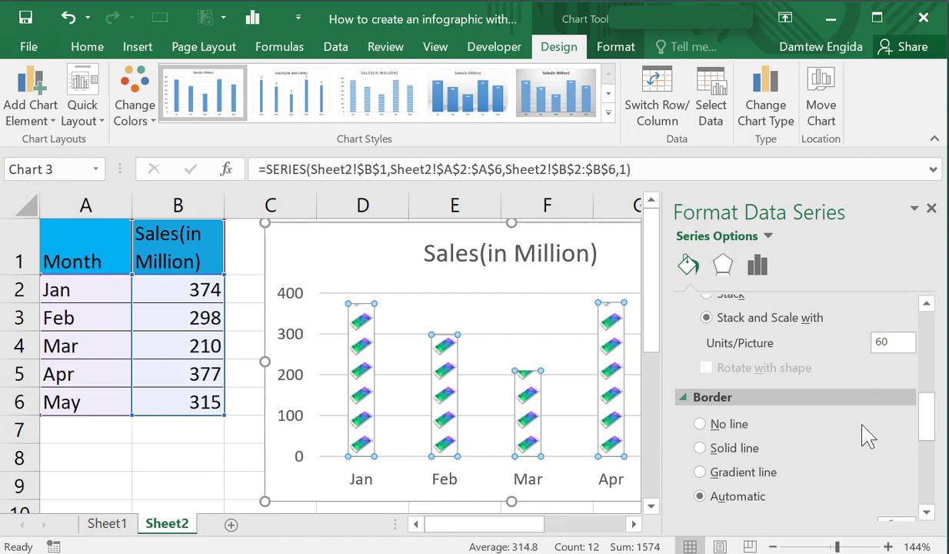
Set the gap width of the columns to 100%, close the series formatting options and deselect the chart.
left_click_drag(925, 422, 934, 309)
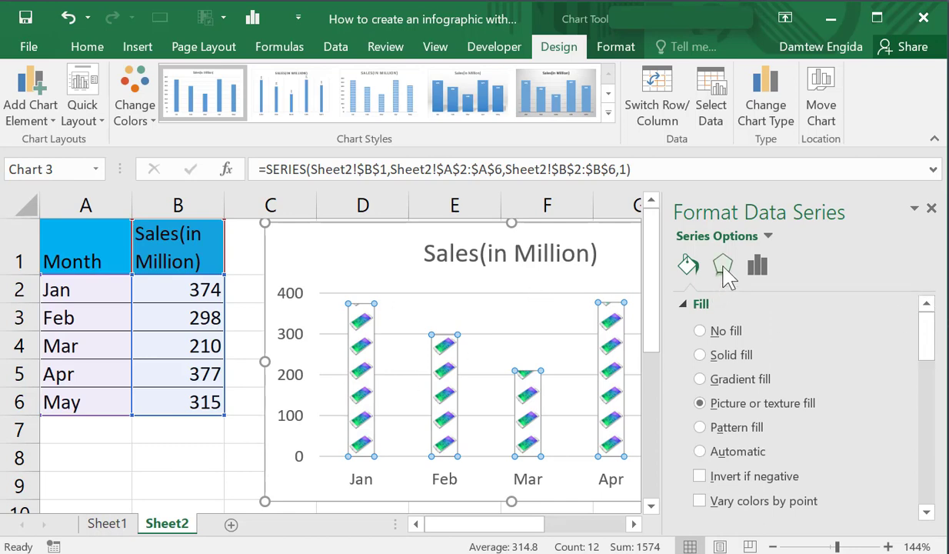
left_click(725, 266)
left_click(757, 264)
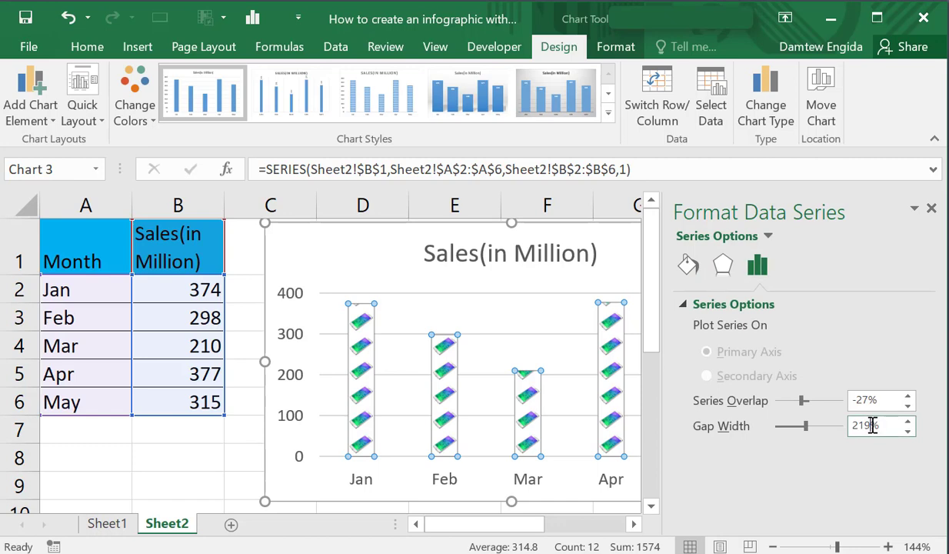
left_click_drag(870, 425, 845, 425)
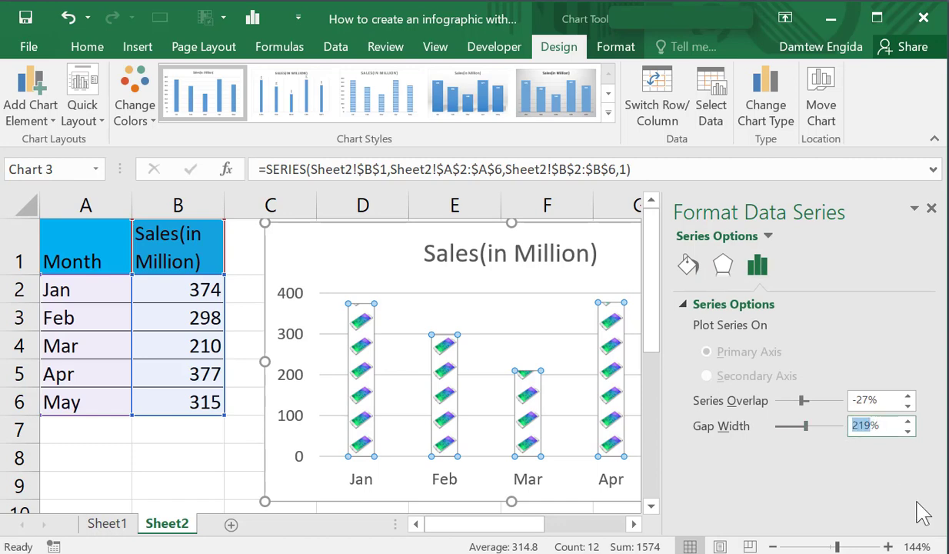
type("2")
key("Return")
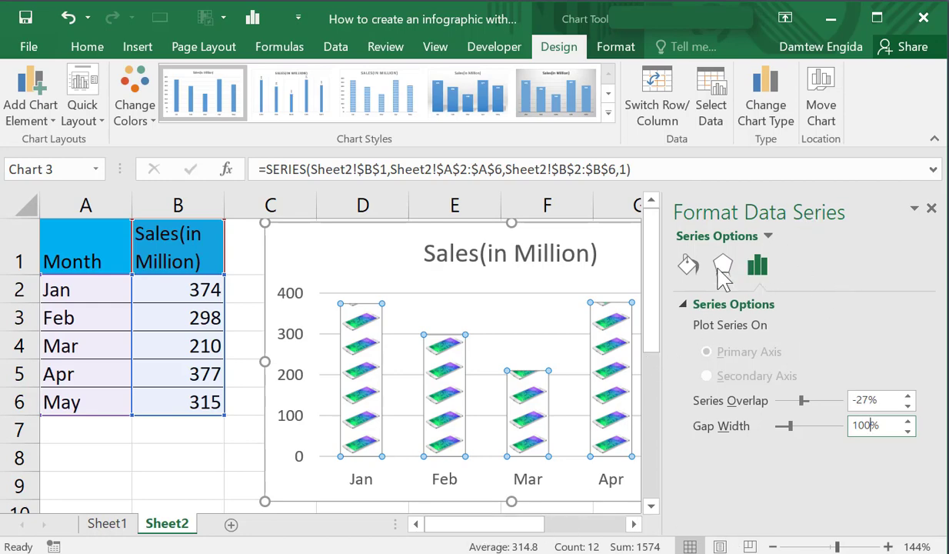
left_click(931, 209)
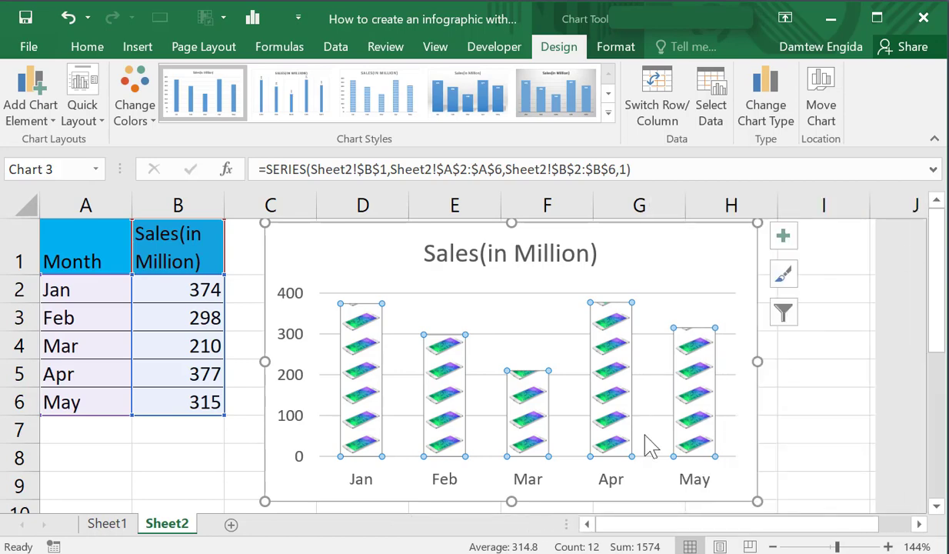
left_click(846, 396)
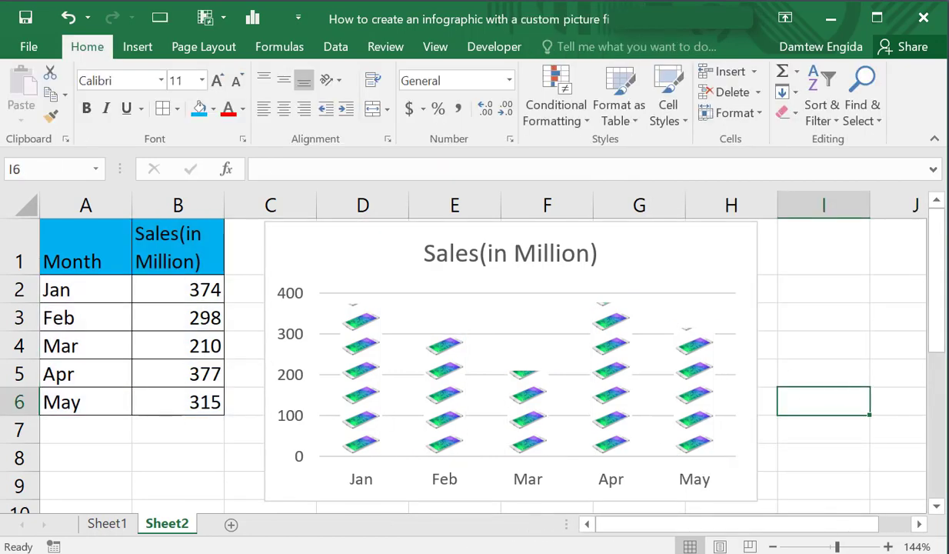
Examine the chart's filter options and preview the available chart styles, including Style 9.
left_click(1, 369)
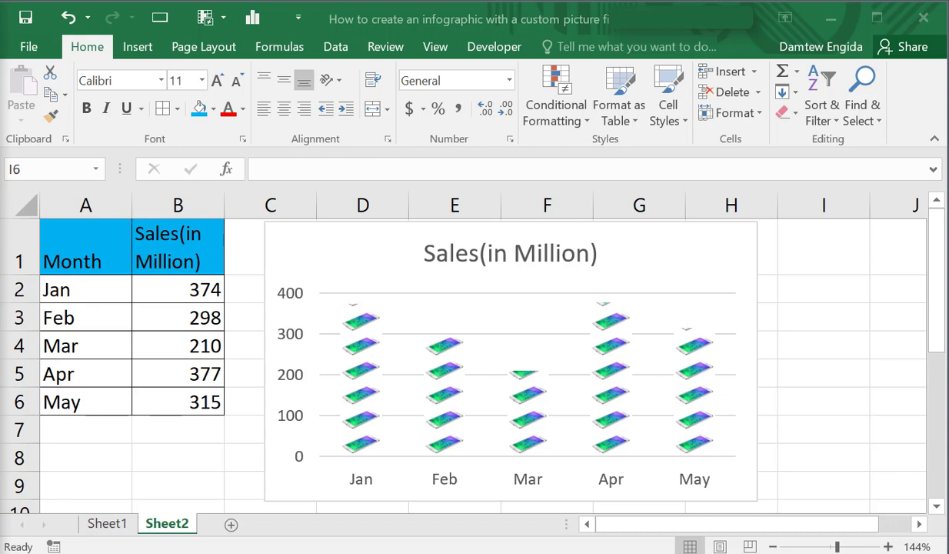
left_click(309, 237)
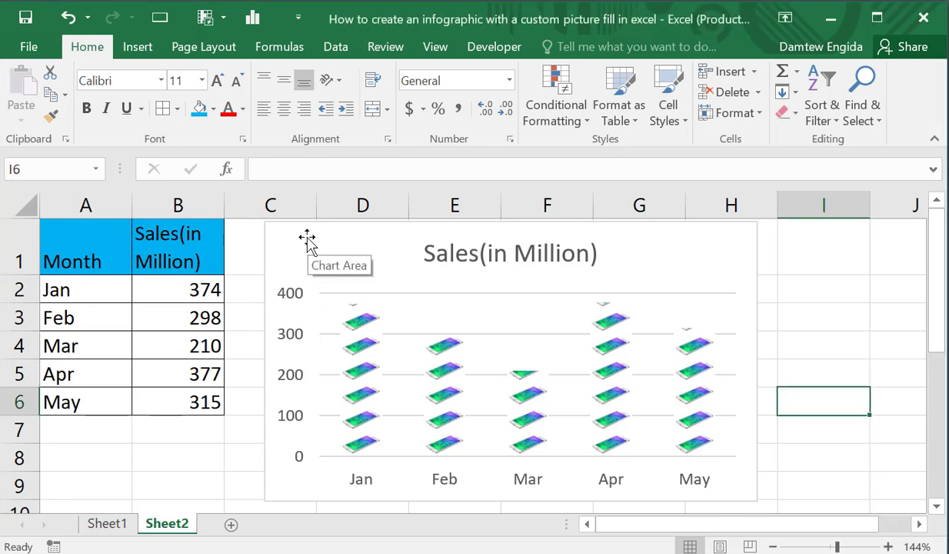
left_click(328, 229)
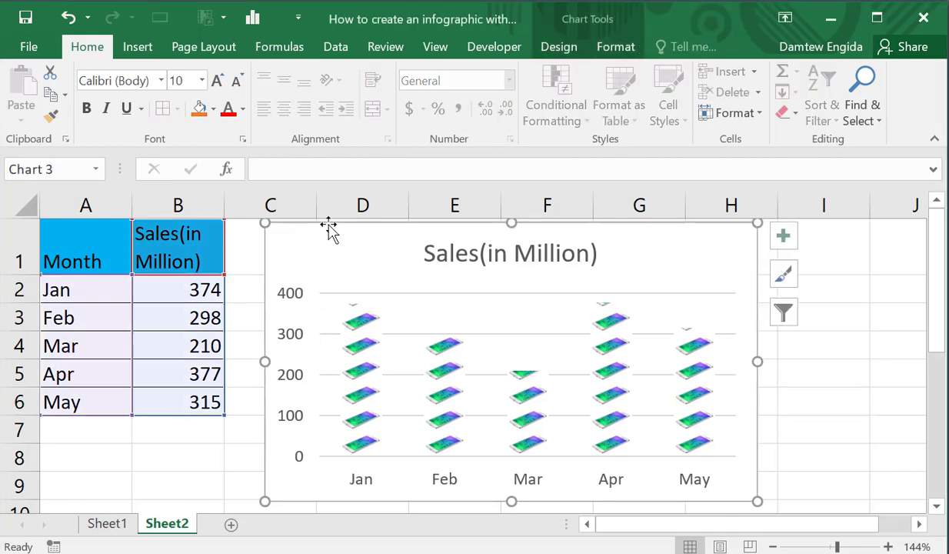
left_click(784, 313)
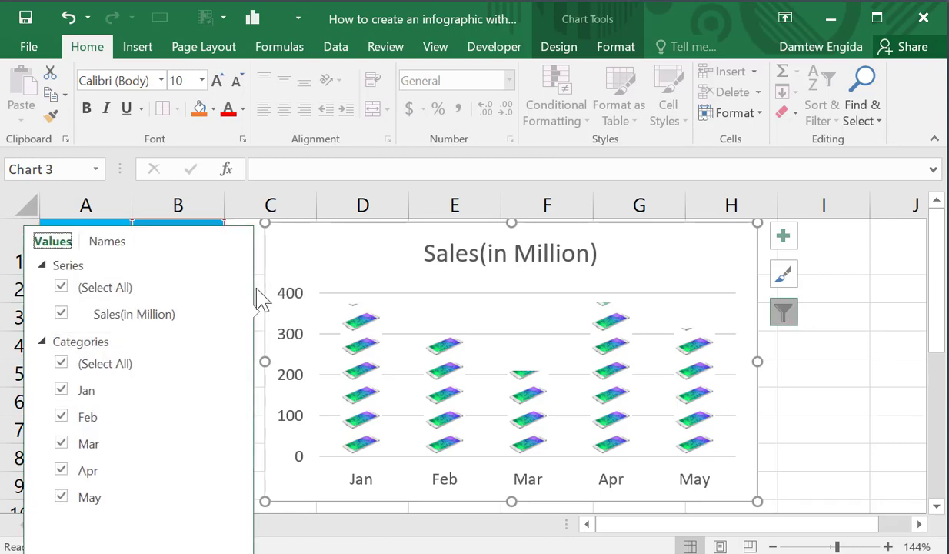
left_click(785, 276)
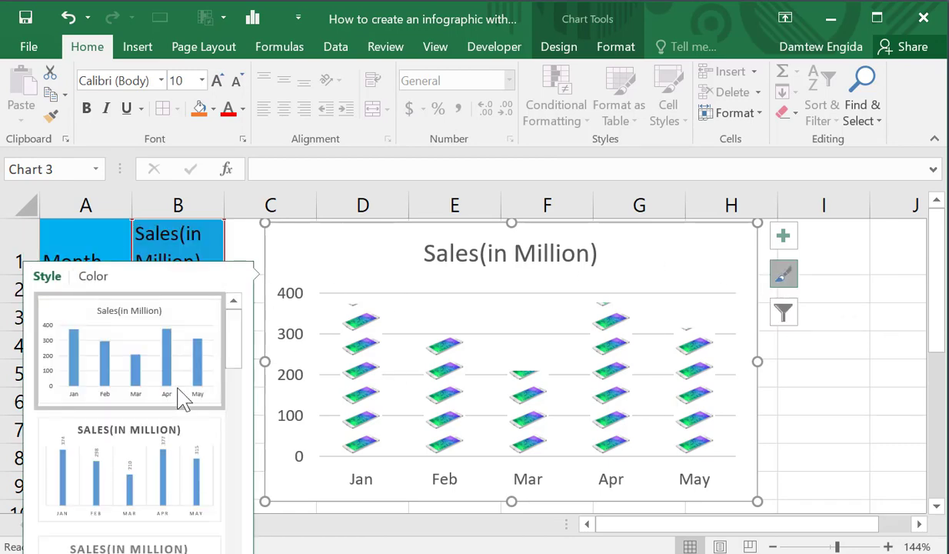
left_click_drag(237, 339, 235, 477)
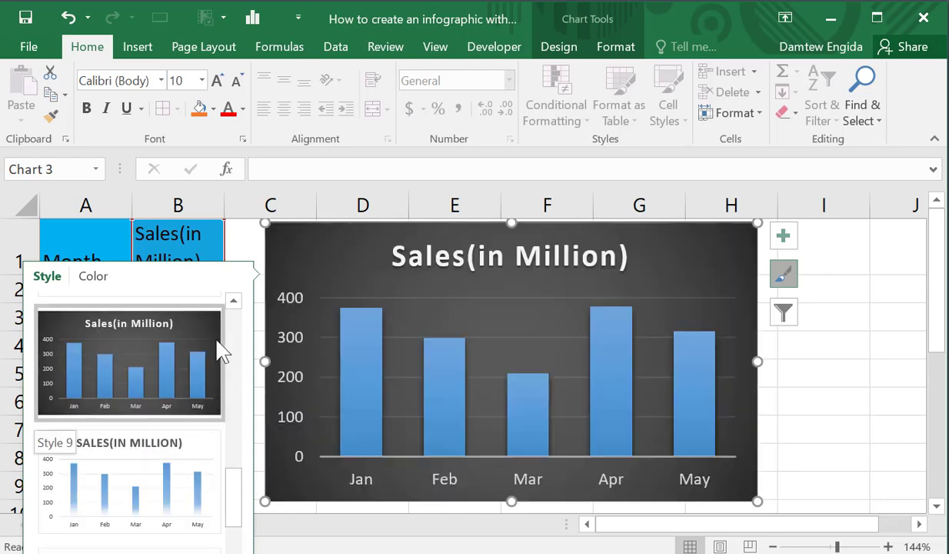
scroll(237, 502, "down", 3)
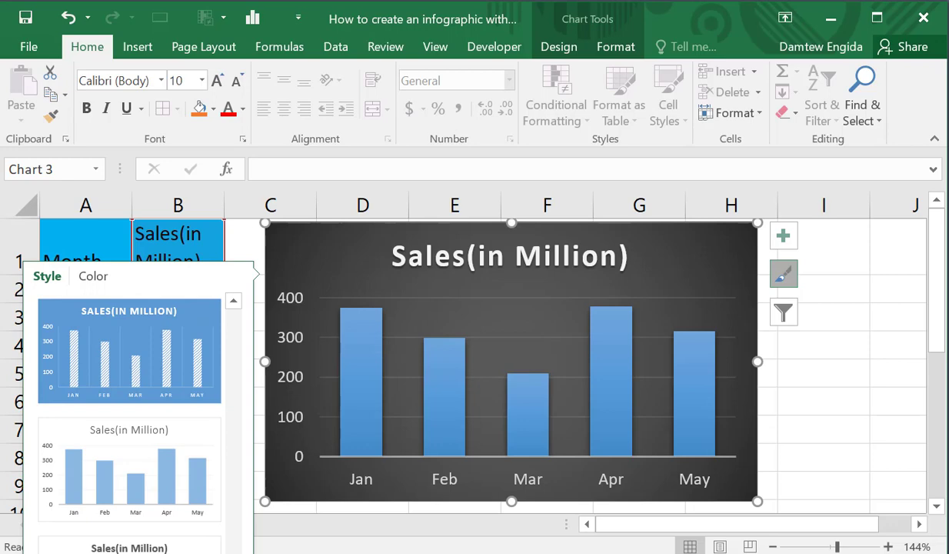
scroll(248, 389, "up", 3)
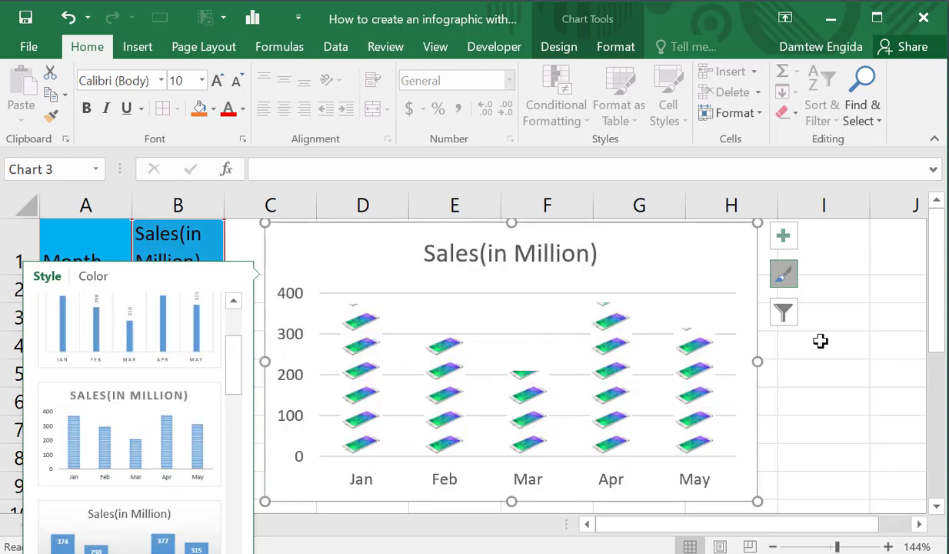
left_click(821, 377)
left_click(699, 269)
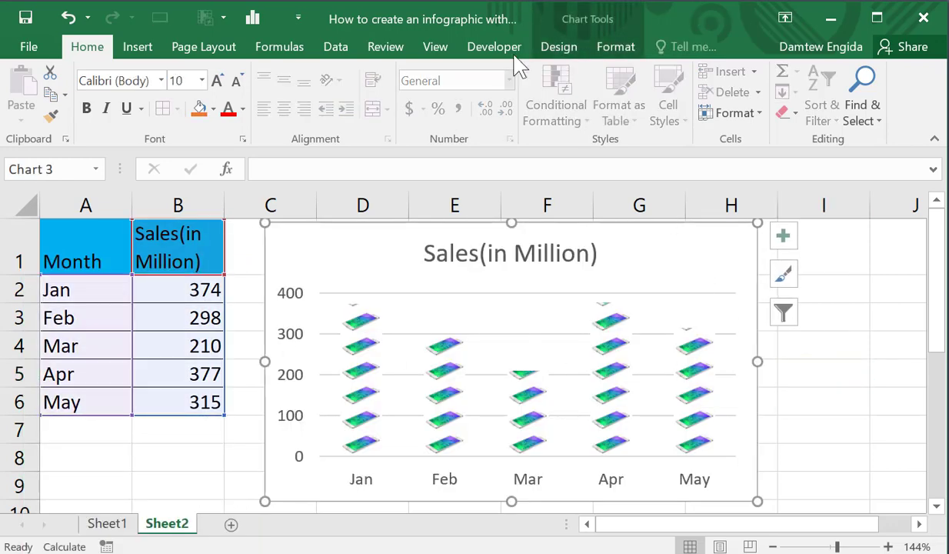
Fill the chart area background with the lightest gold theme color and deselect the chart.
left_click(619, 48)
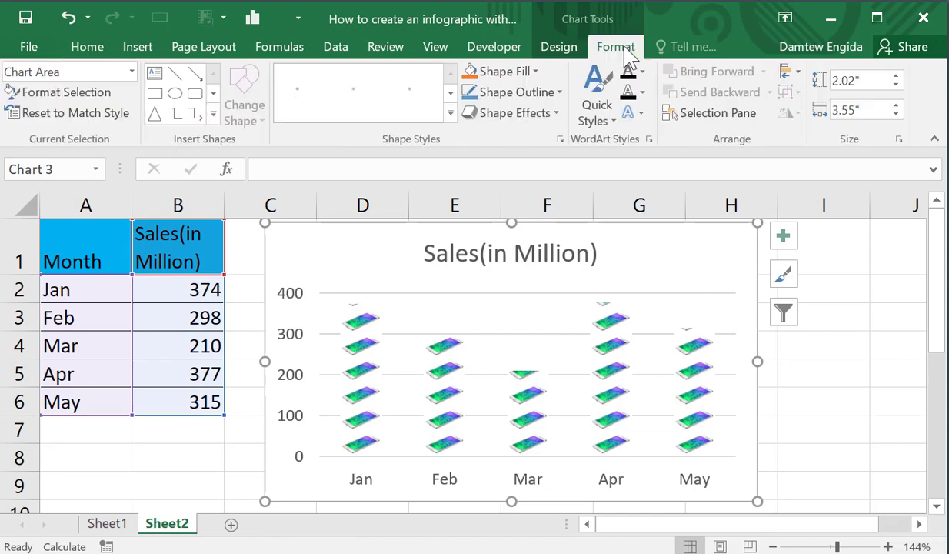
left_click(538, 73)
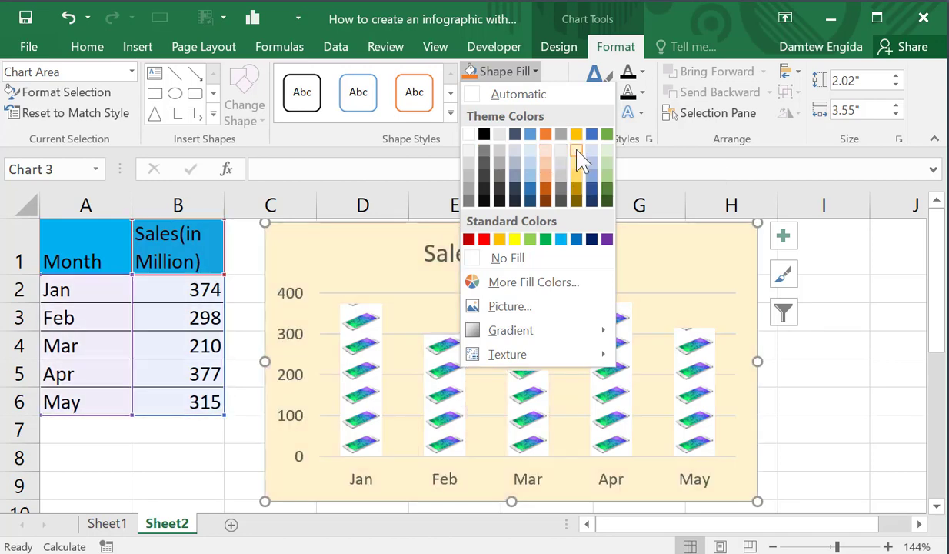
left_click(577, 154)
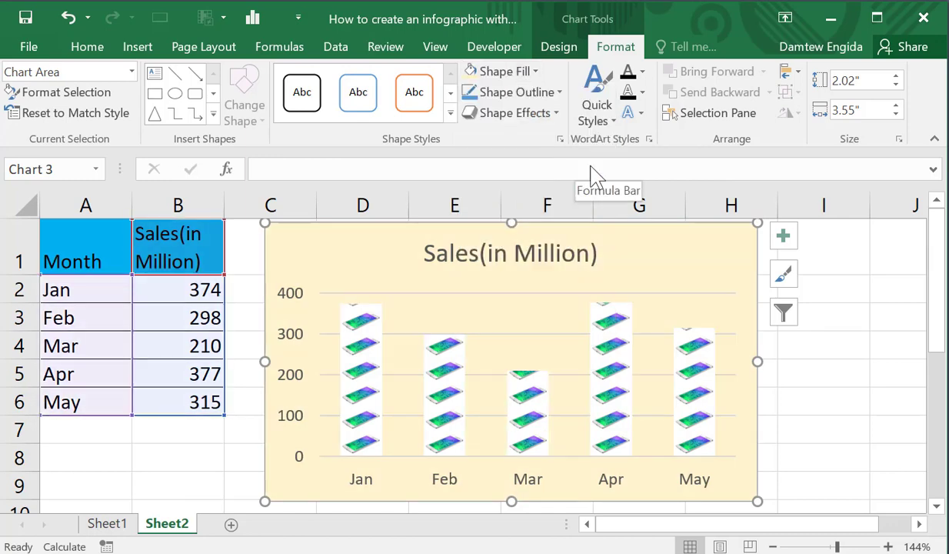
left_click(852, 379)
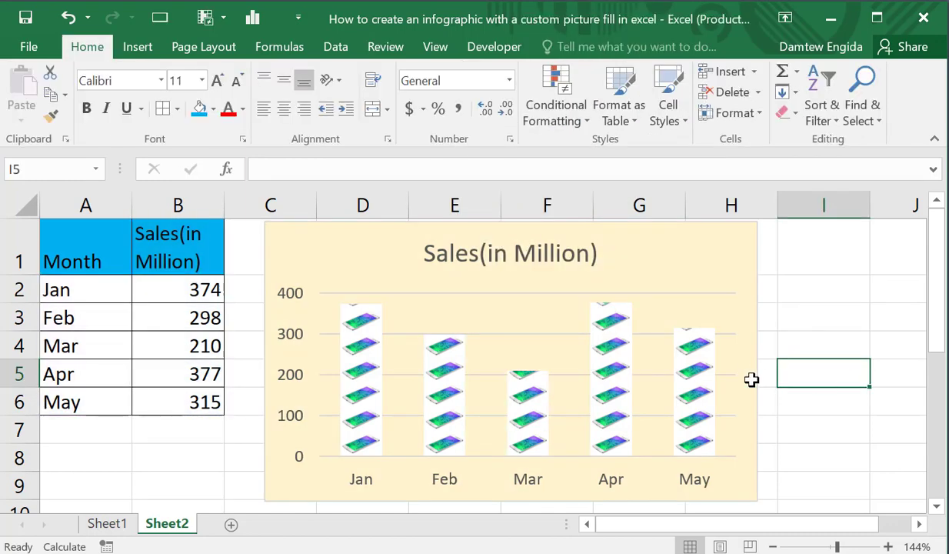
left_click(696, 350)
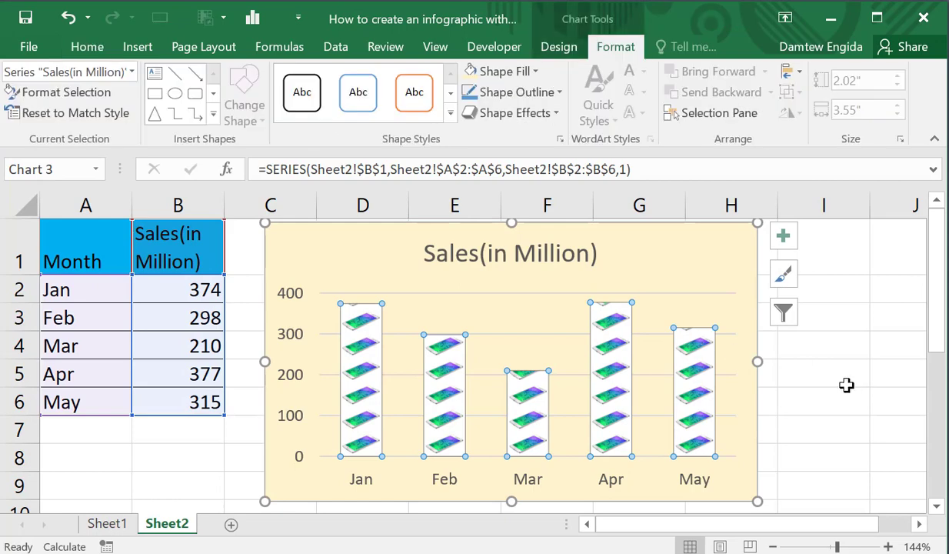
left_click(846, 384)
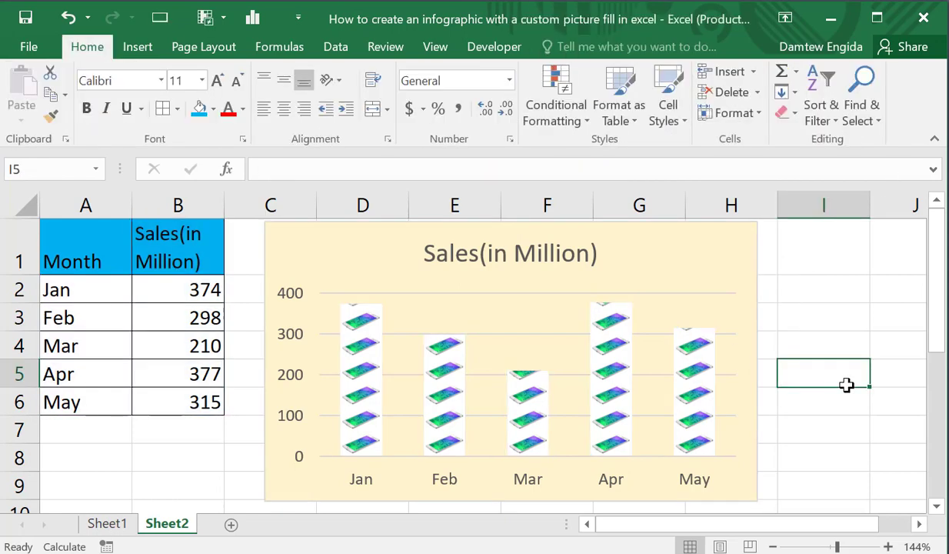